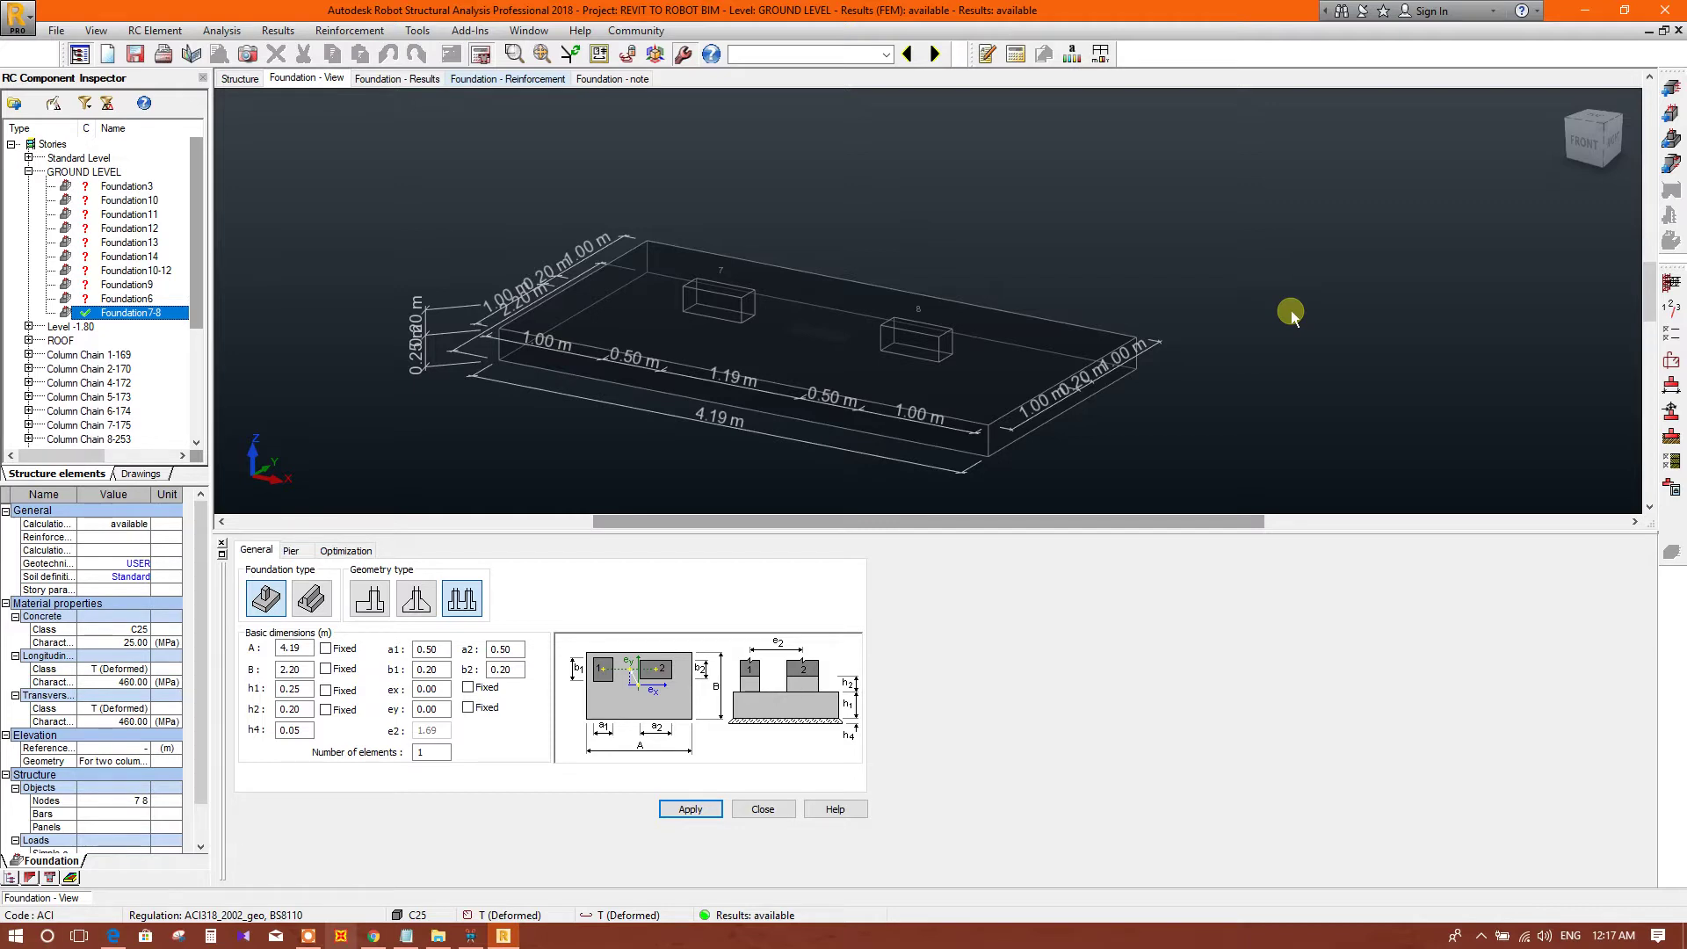
# Run the calculation for Foundation7-8 with drawing generation for calculated elements enabled
pyautogui.moveTo(874, 287); pyautogui.dragTo(842, 299, button='middle')
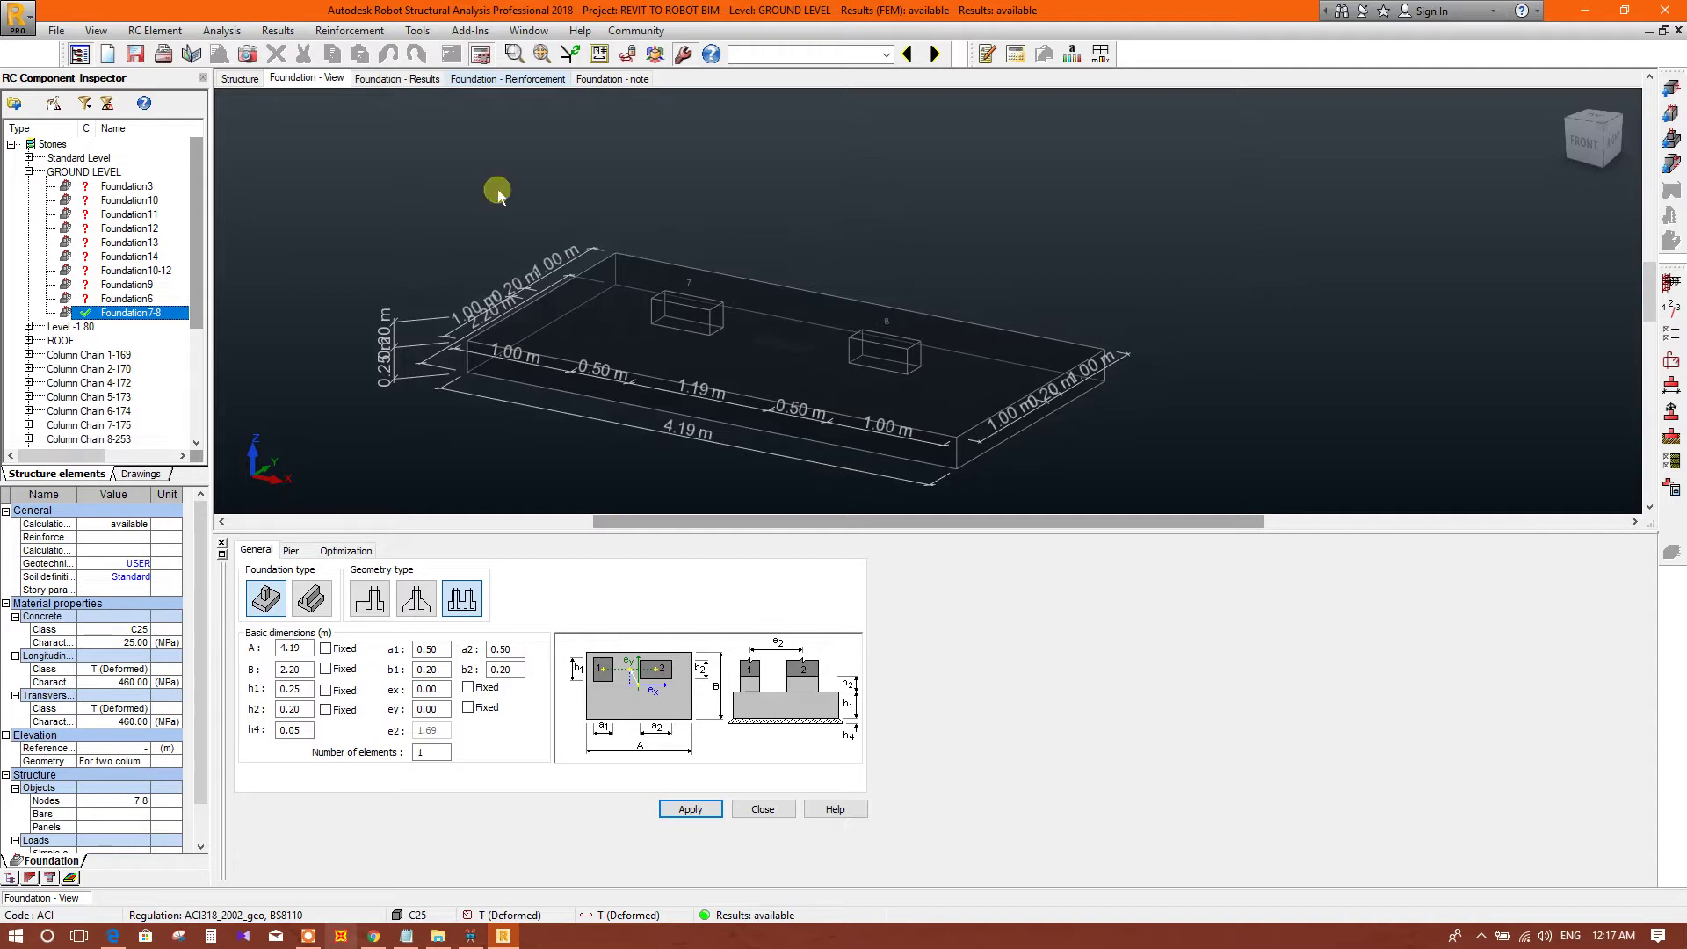
pyautogui.click(481, 54)
pyautogui.moveTo(923, 362); pyautogui.dragTo(923, 294)
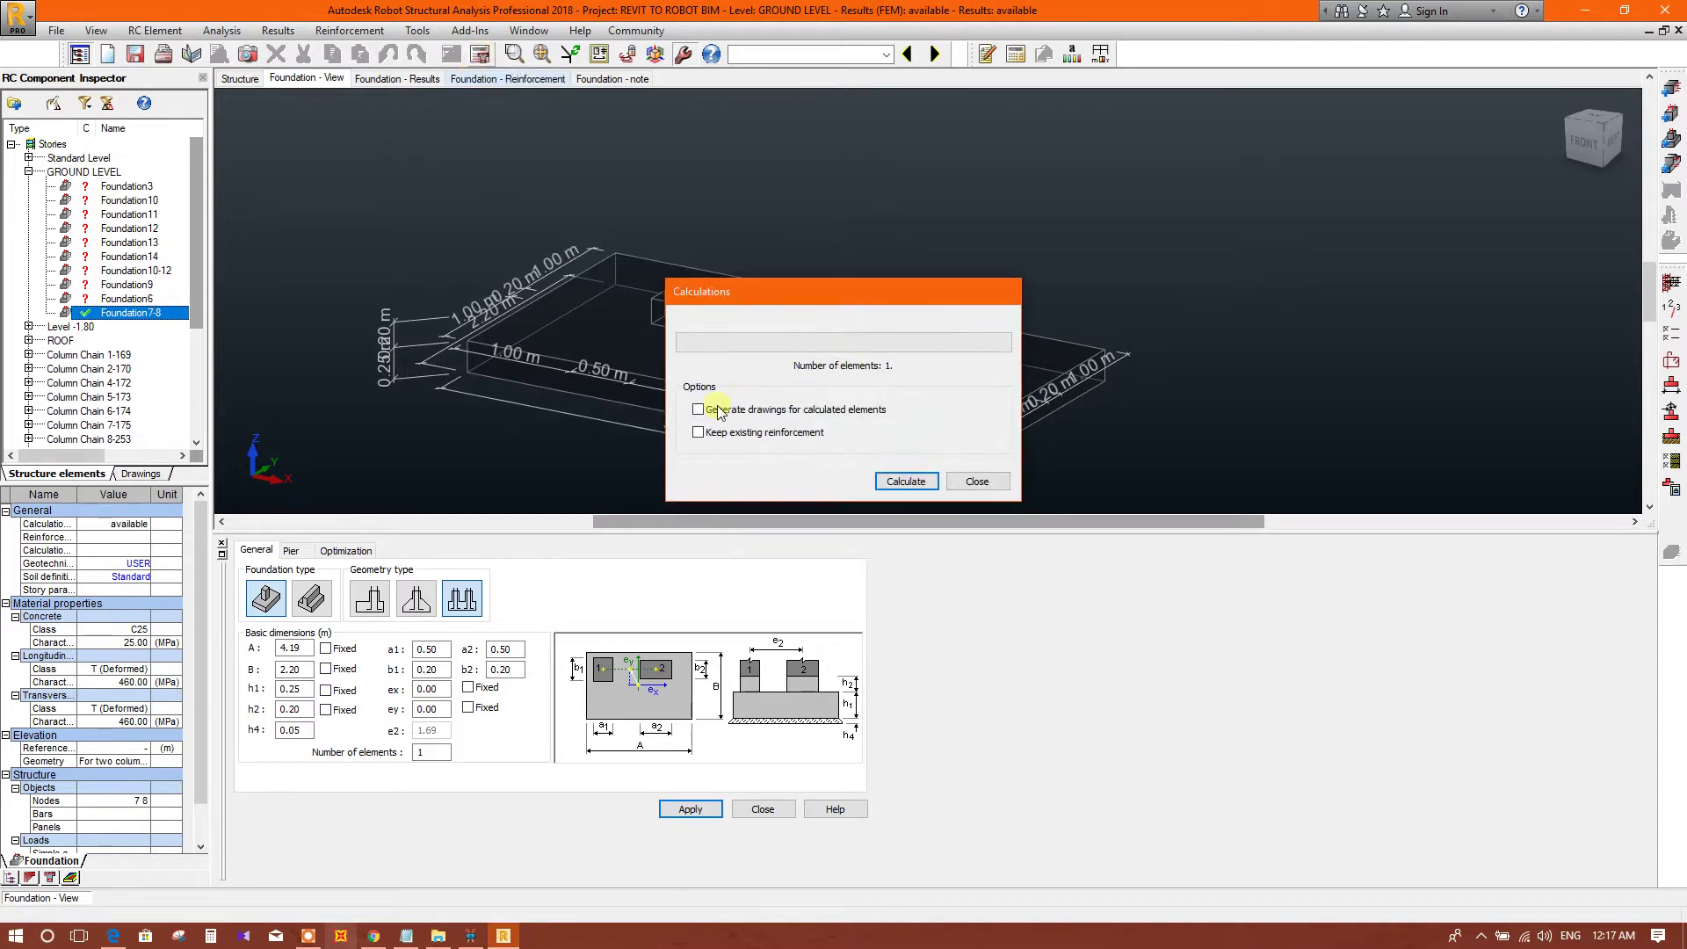
pyautogui.click(739, 411)
pyautogui.moveTo(942, 297); pyautogui.dragTo(836, 298)
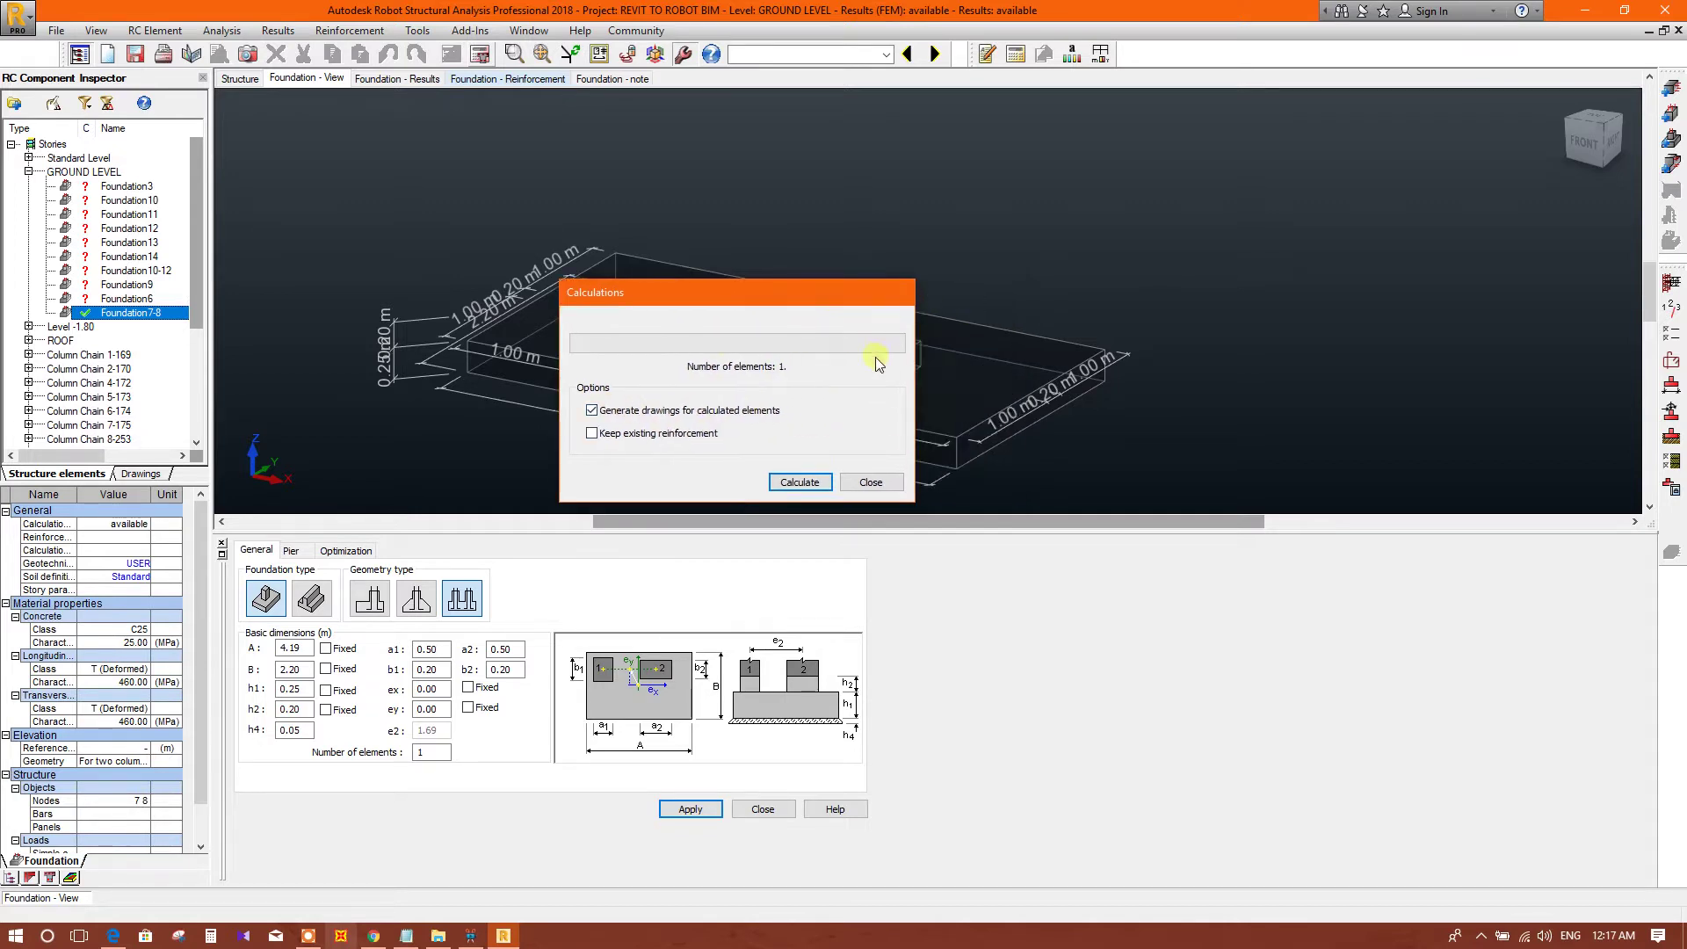
pyautogui.click(800, 482)
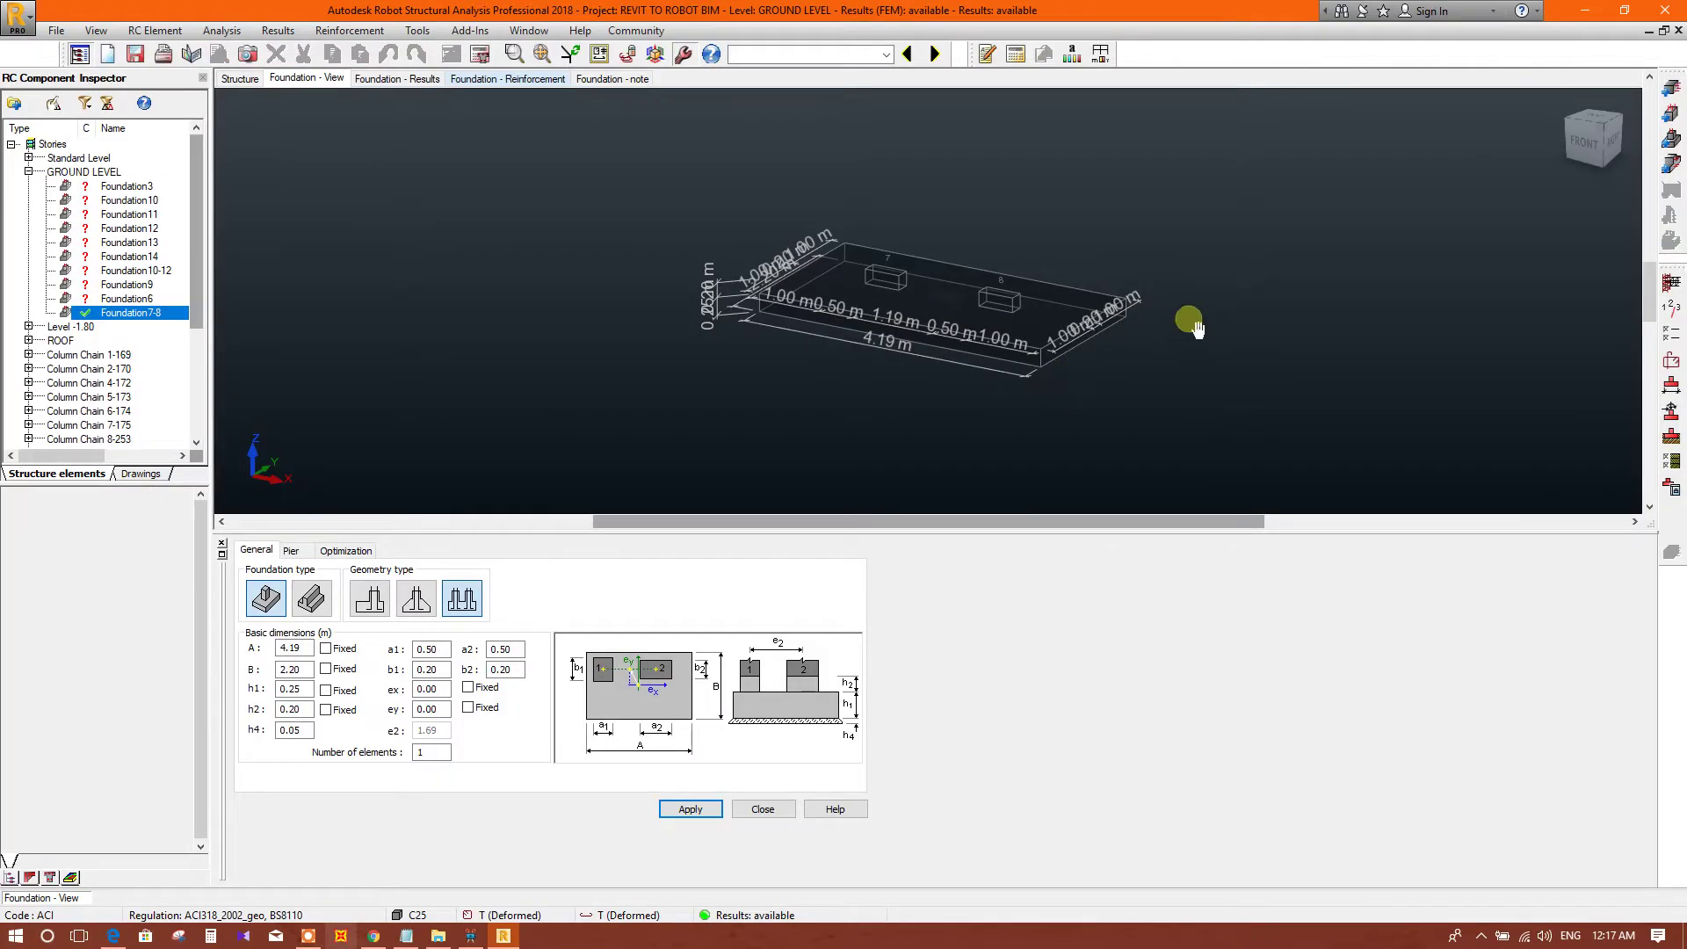
# Open the drawing parameters for the Spread Footings module and browse for a drawing template file
pyautogui.scroll(3, 1171, 346)
pyautogui.scroll(2, 956, 387)
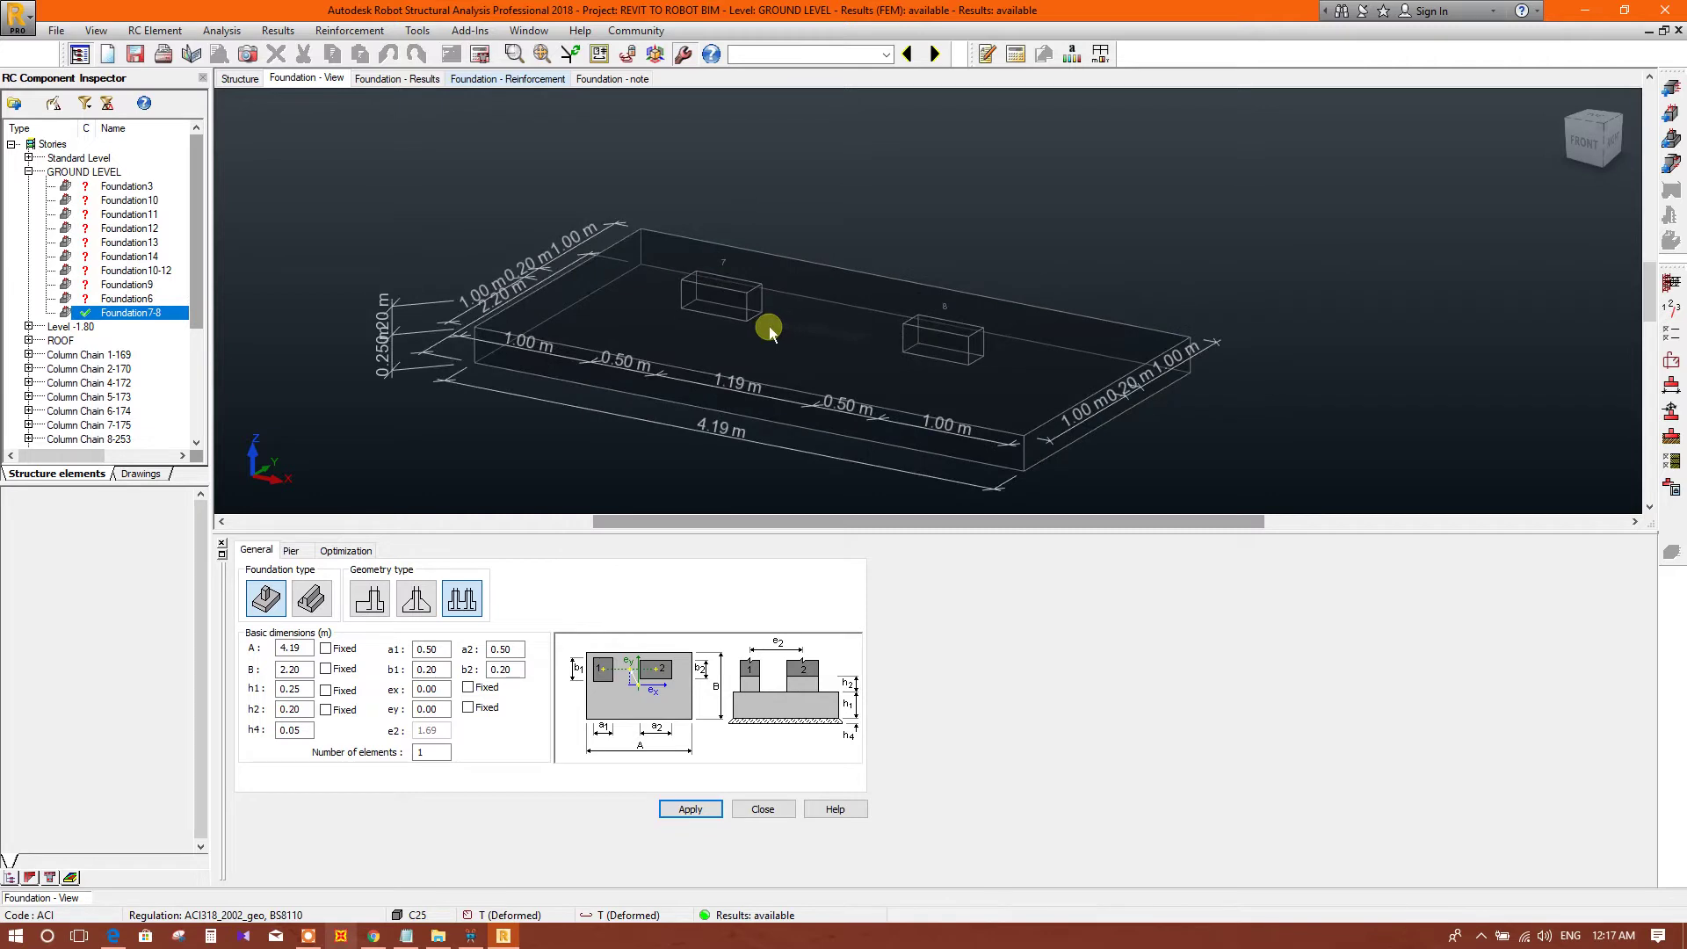
pyautogui.scroll(1, 1017, 275)
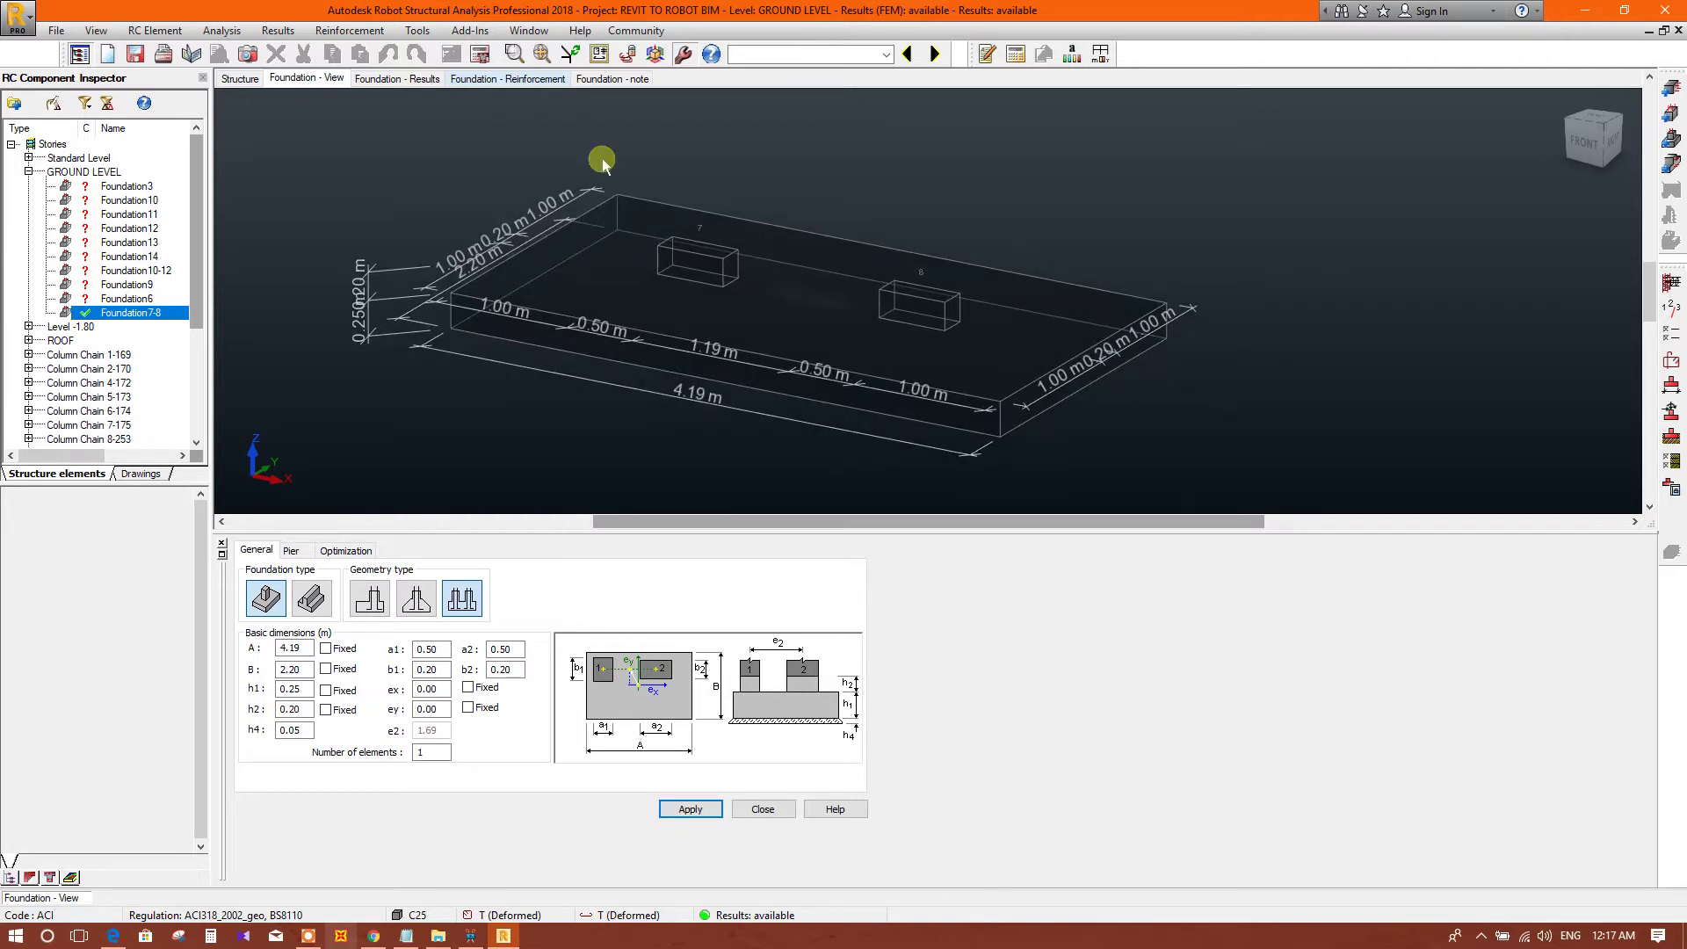
pyautogui.click(224, 31)
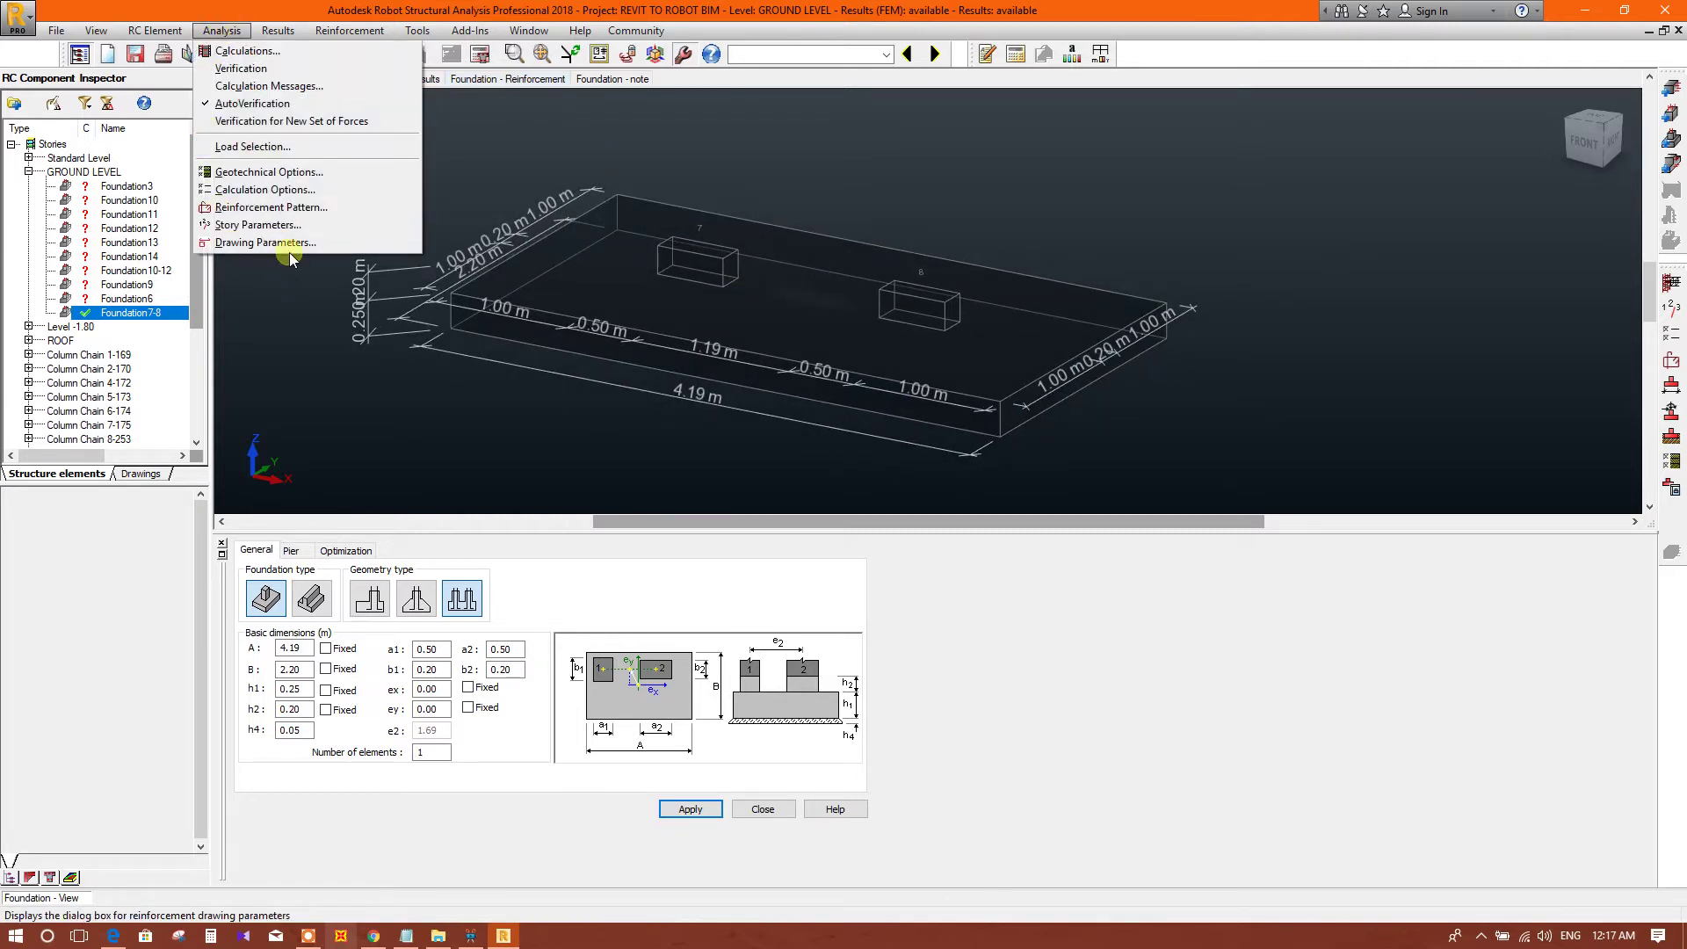
pyautogui.click(266, 242)
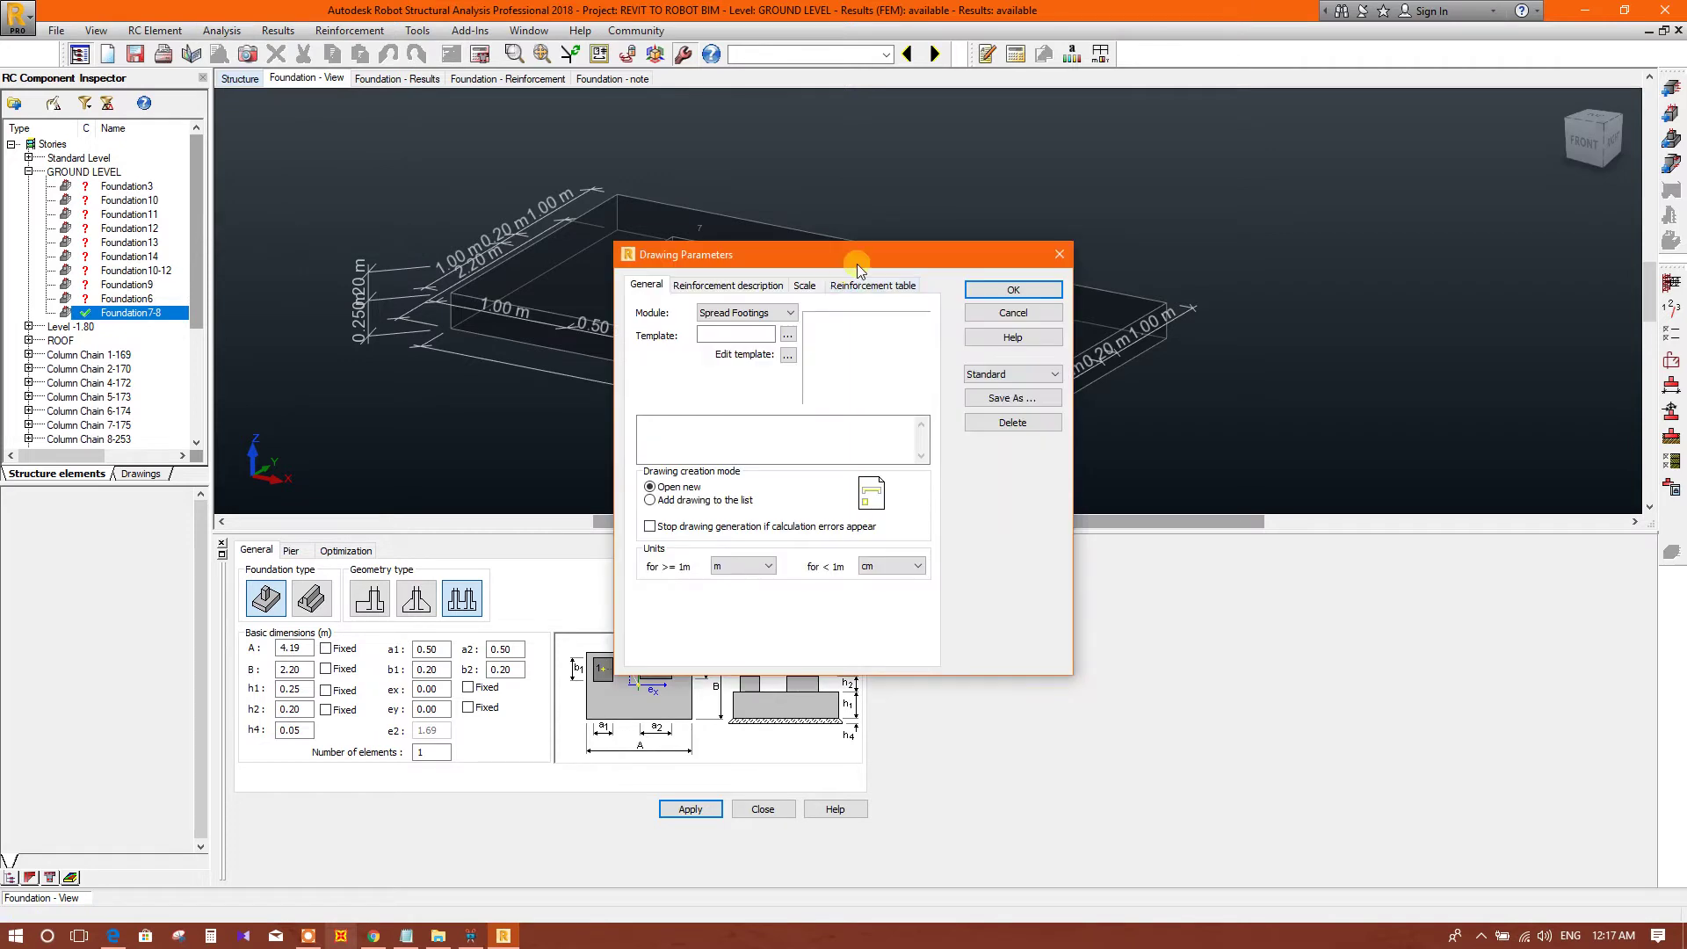
pyautogui.moveTo(857, 265); pyautogui.dragTo(903, 226)
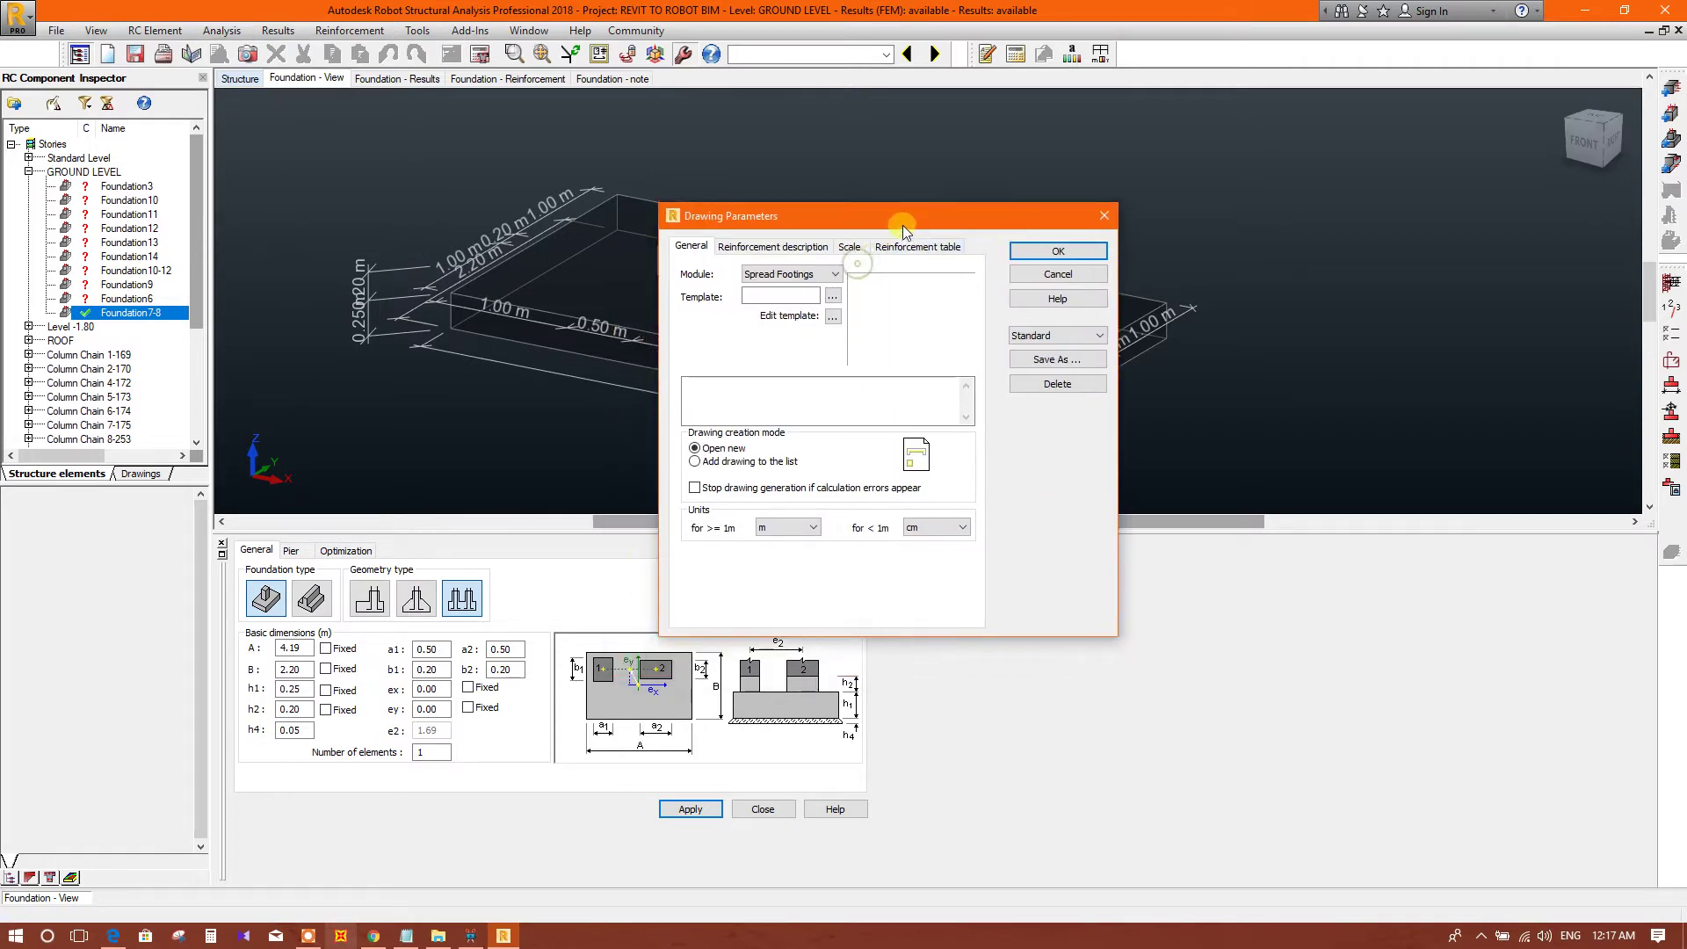
pyautogui.click(837, 302)
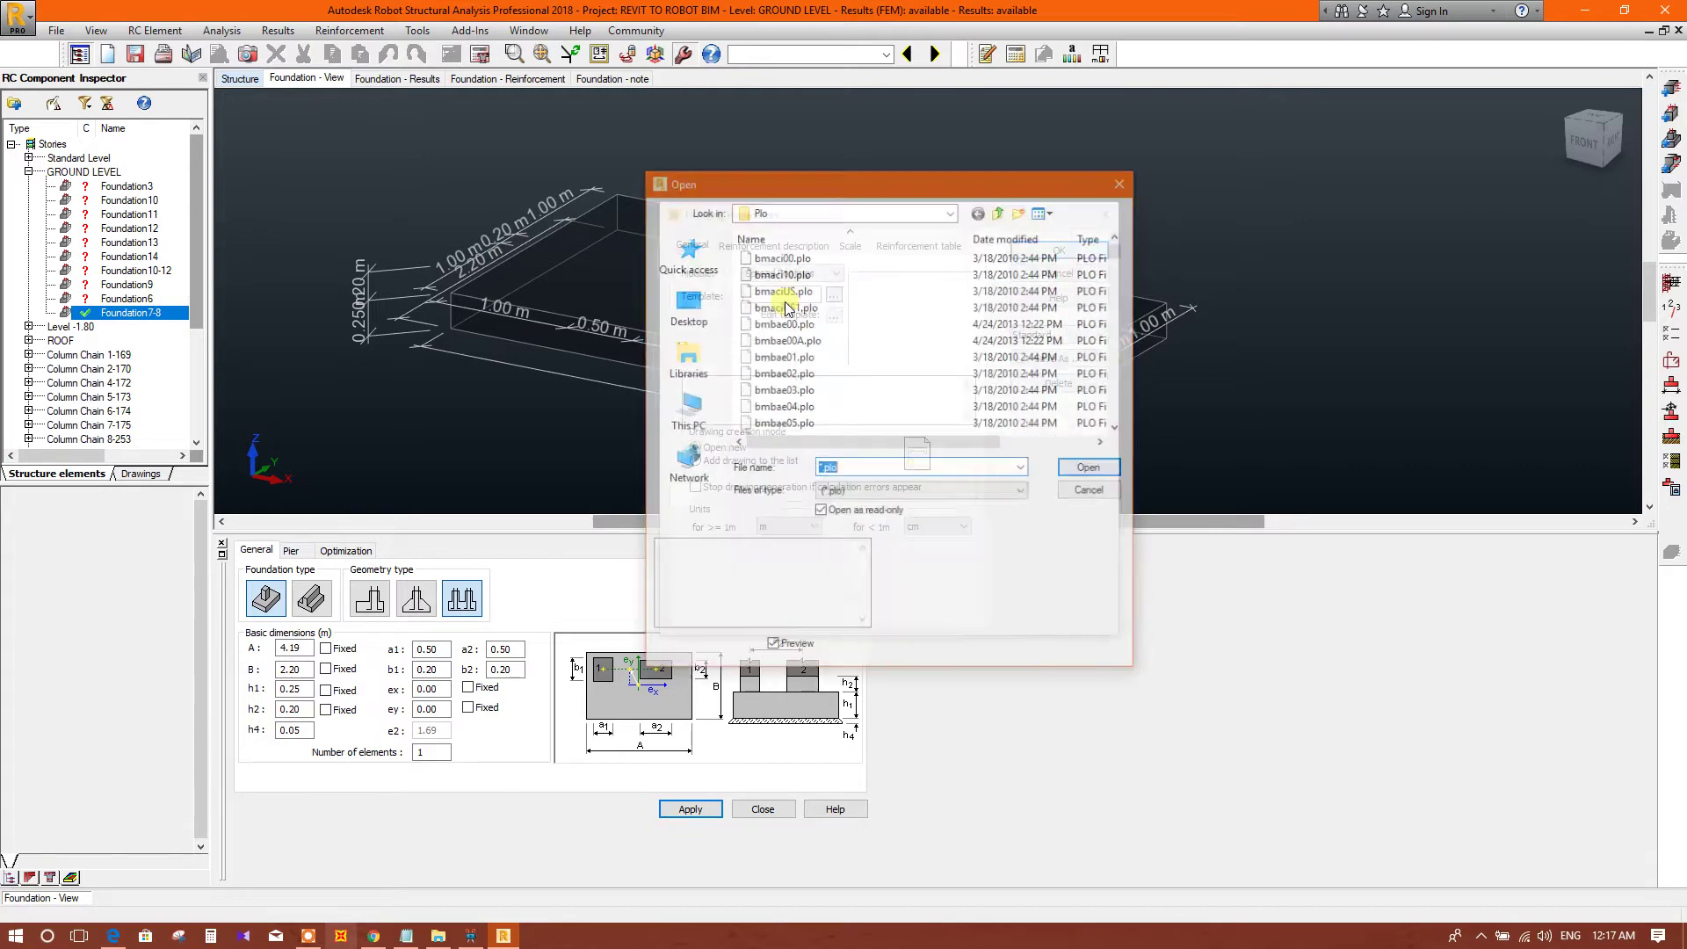
pyautogui.moveTo(1020, 211); pyautogui.dragTo(1212, 211)
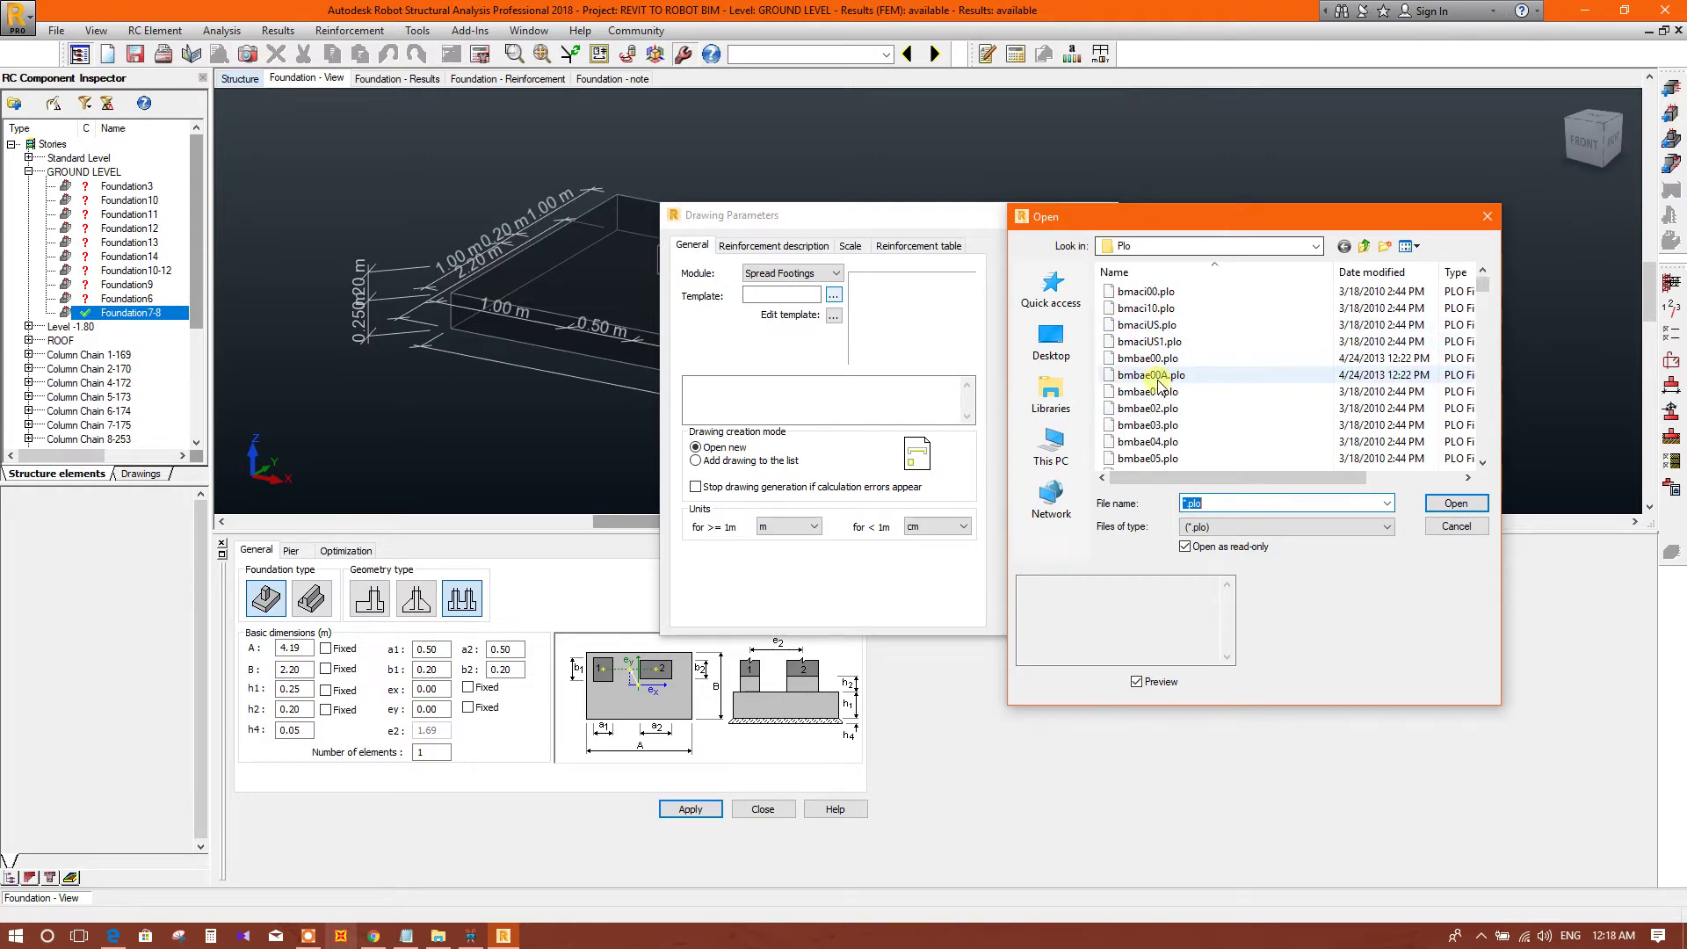
# Preview several drawing templates in the Plo folder, including bmaci10, bmaciUS, sfdm_00, sfeci00, sfbae03 and sfbae00, to compare their layouts
pyautogui.click(1143, 309)
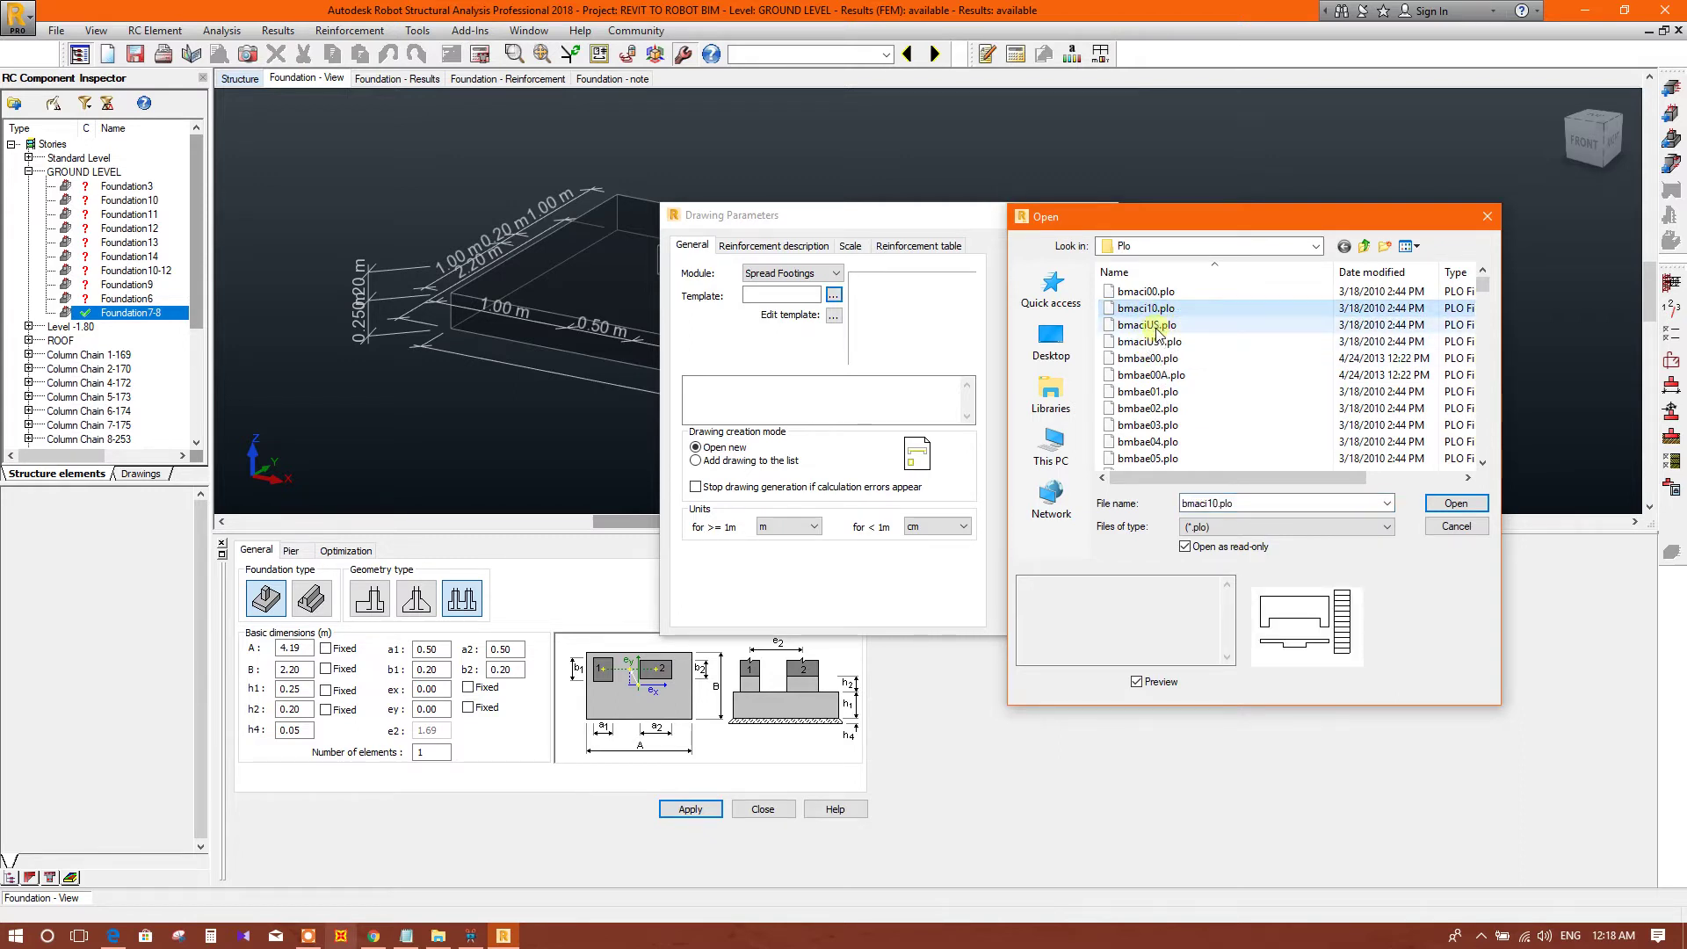
pyautogui.click(1165, 326)
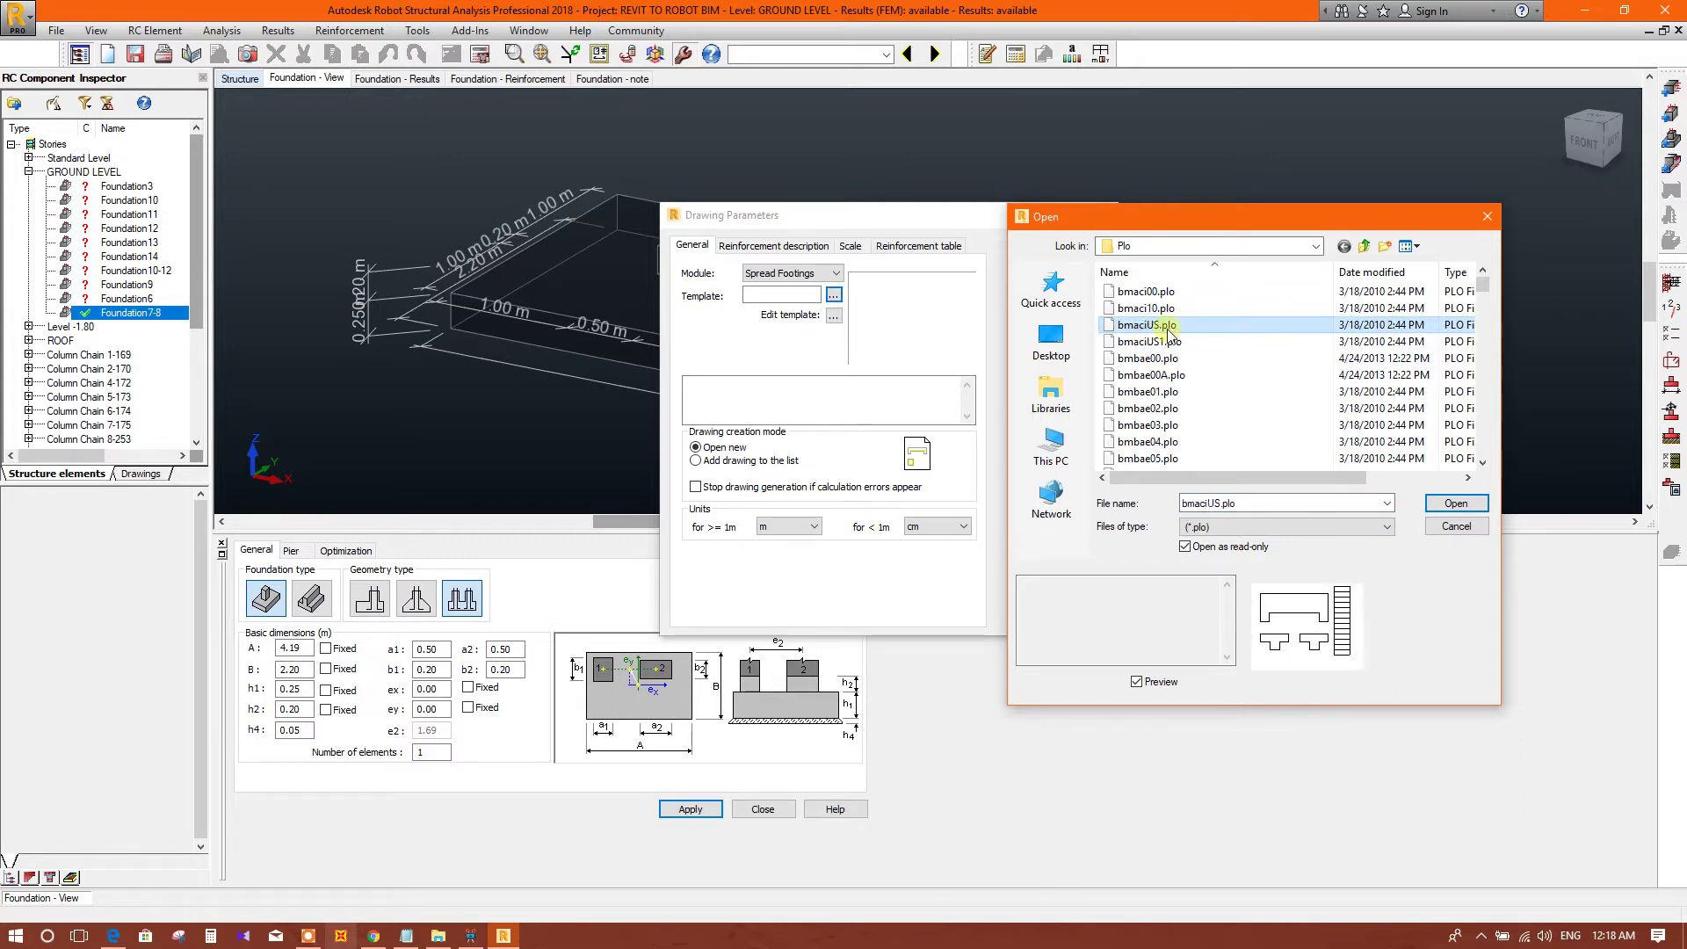
pyautogui.scroll(-4, 1204, 386)
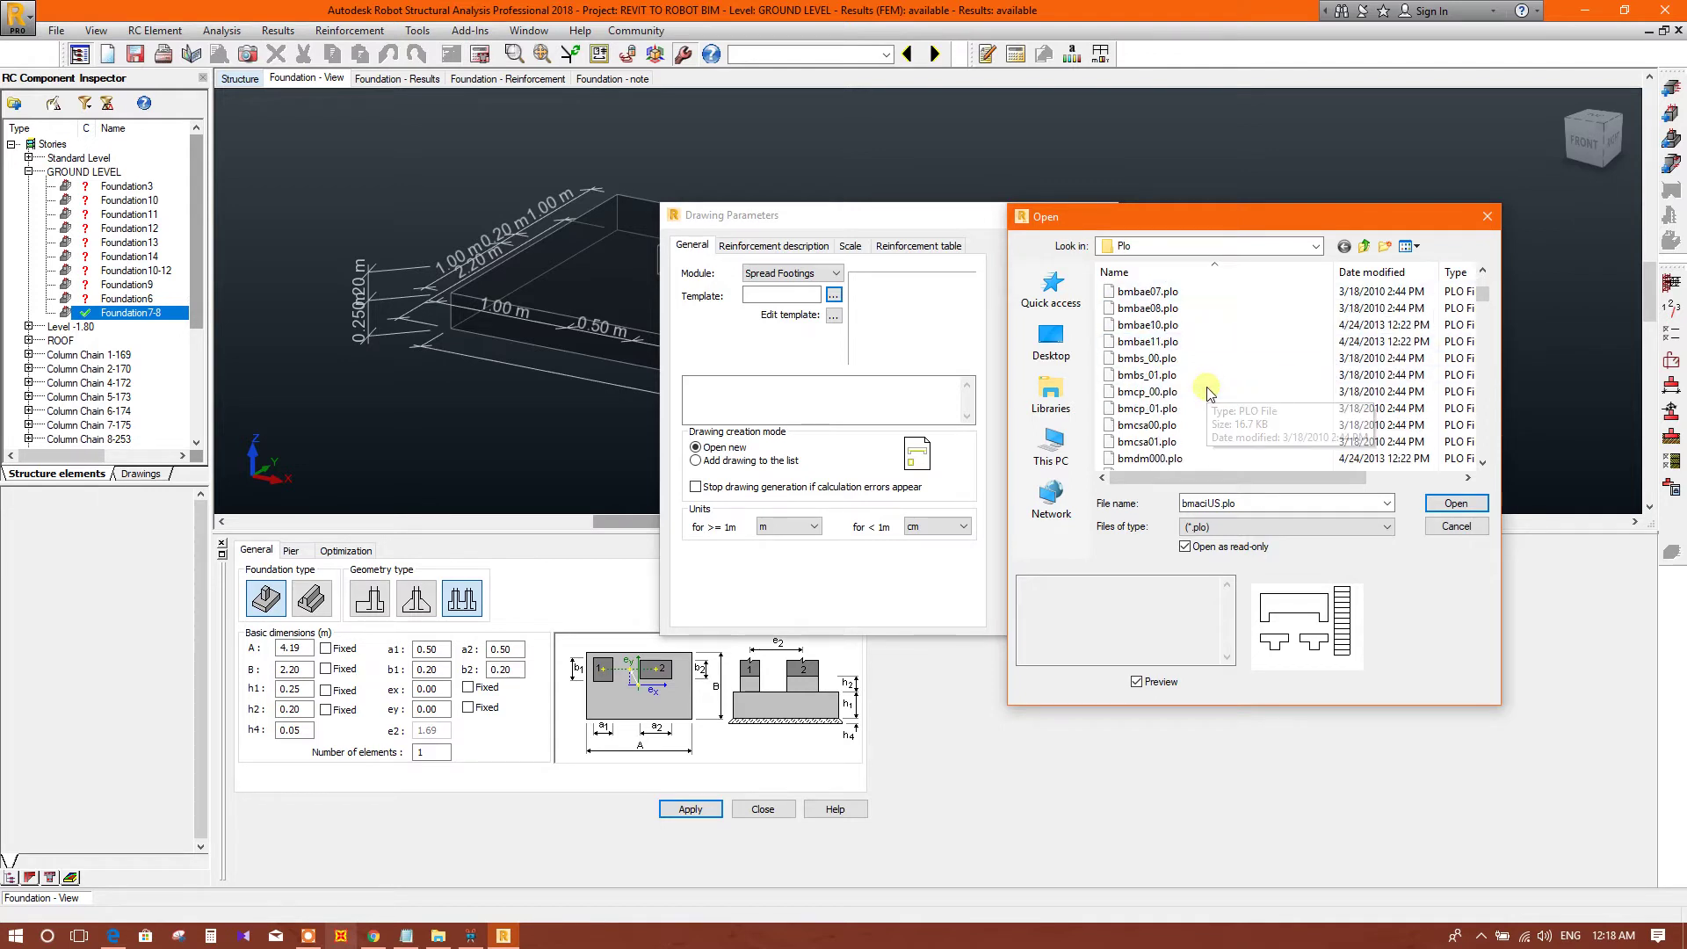
pyautogui.scroll(-5, 1206, 393)
pyautogui.scroll(-10, 1206, 393)
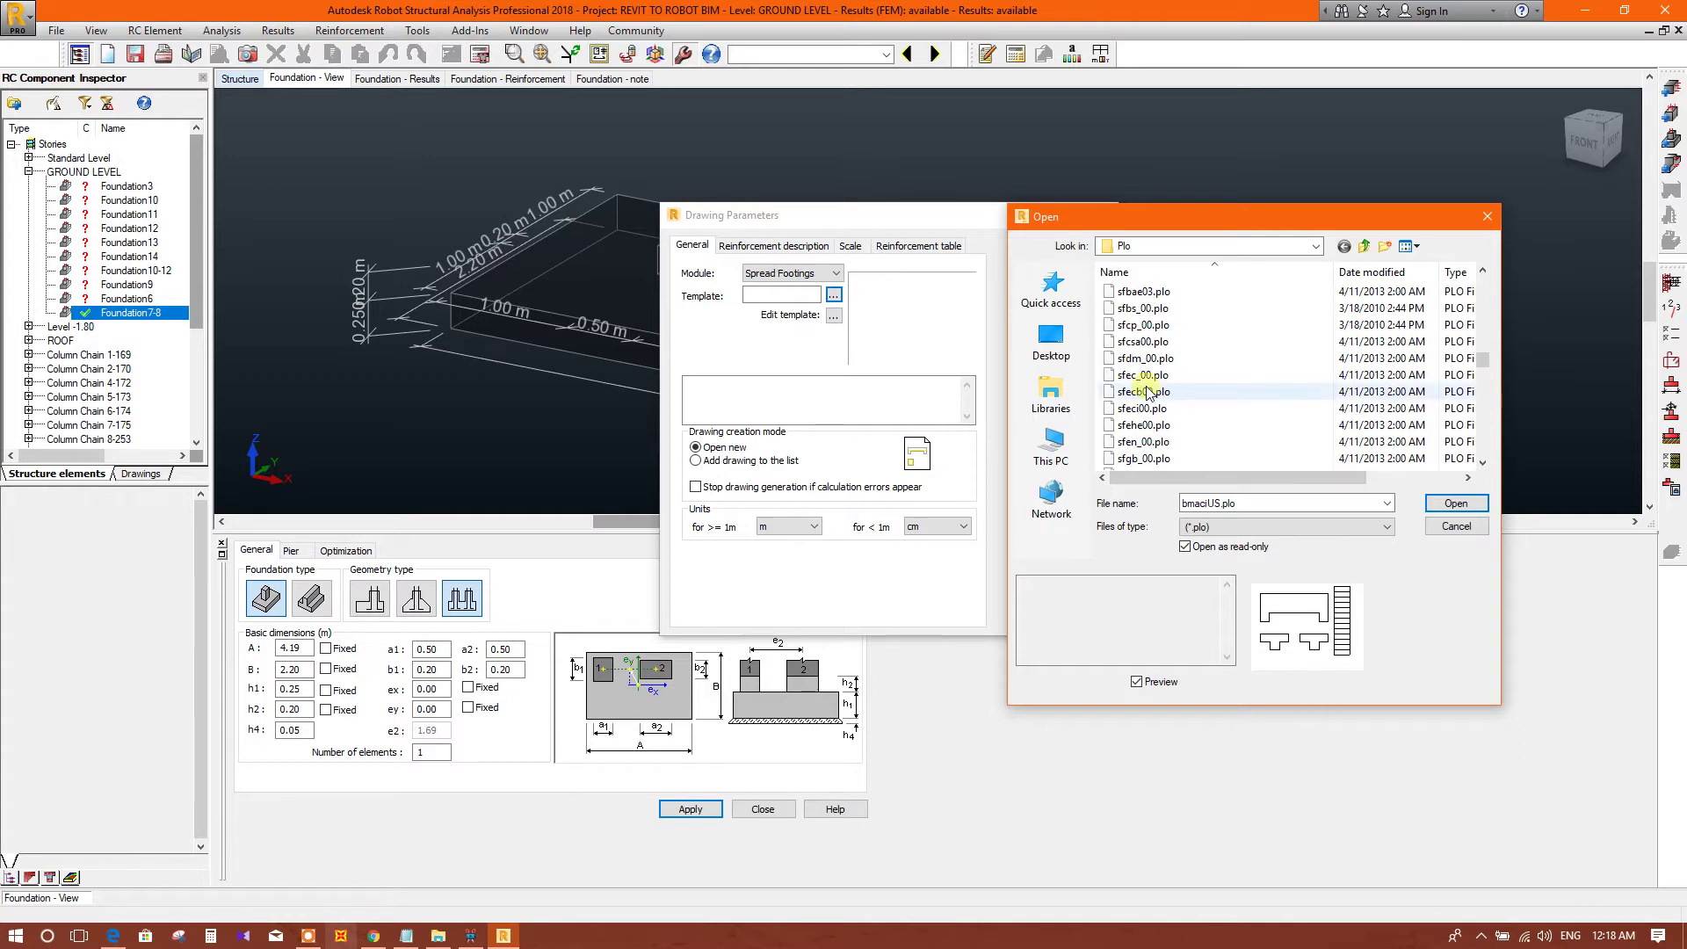
pyautogui.click(1143, 359)
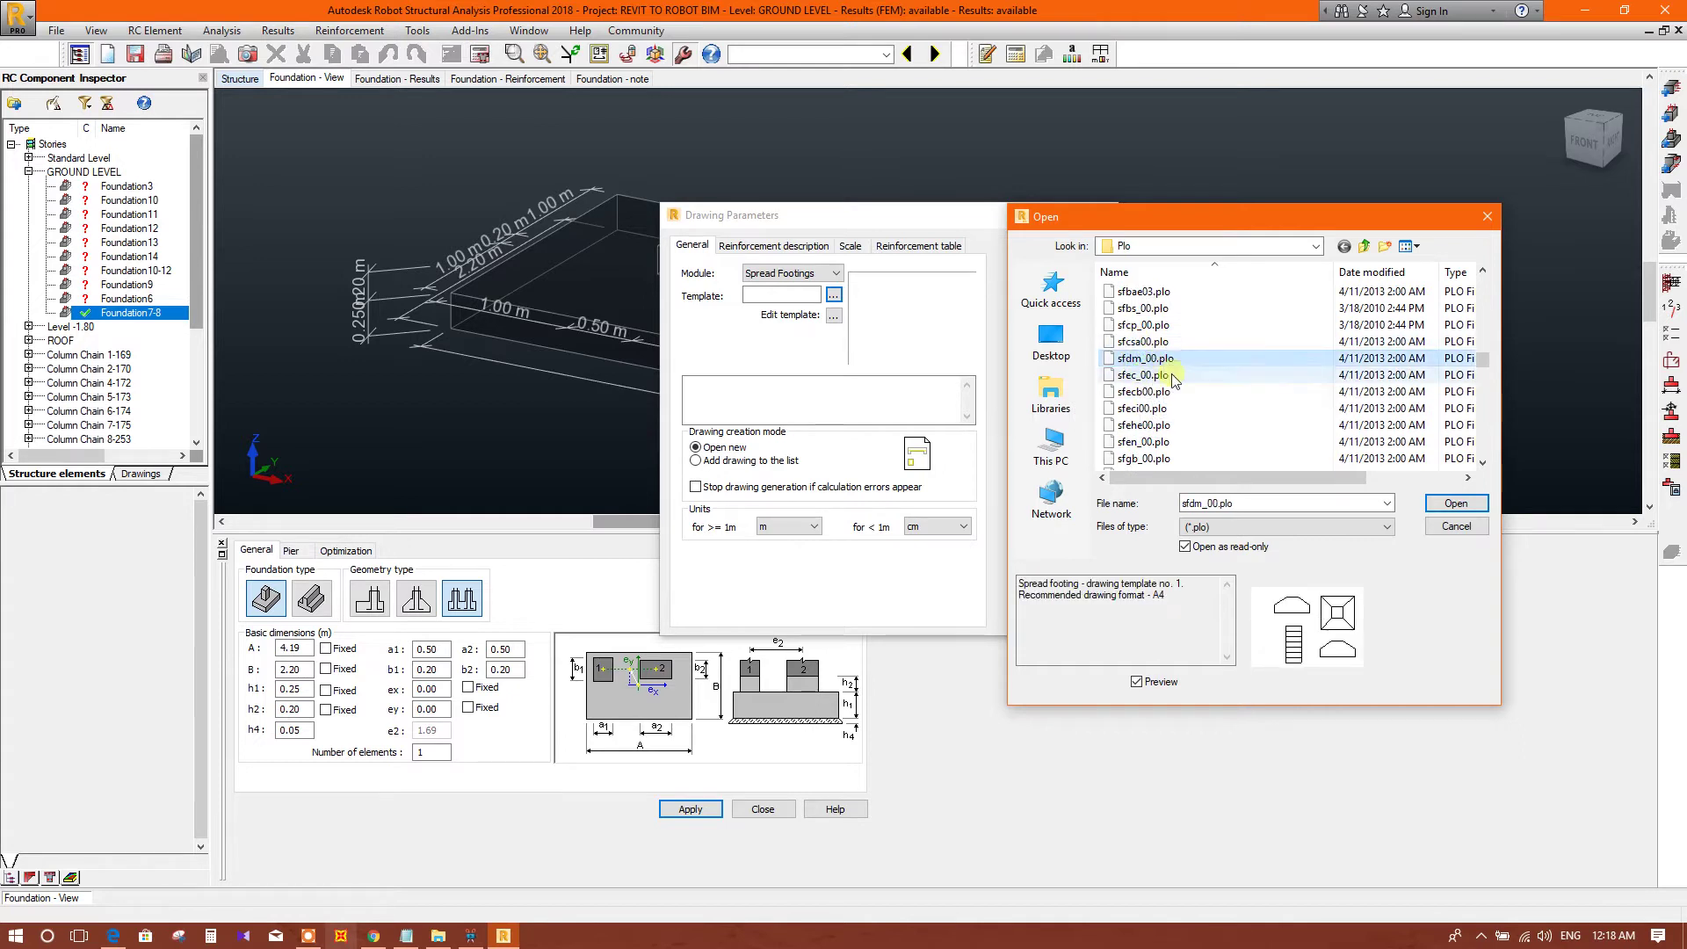
pyautogui.click(1144, 375)
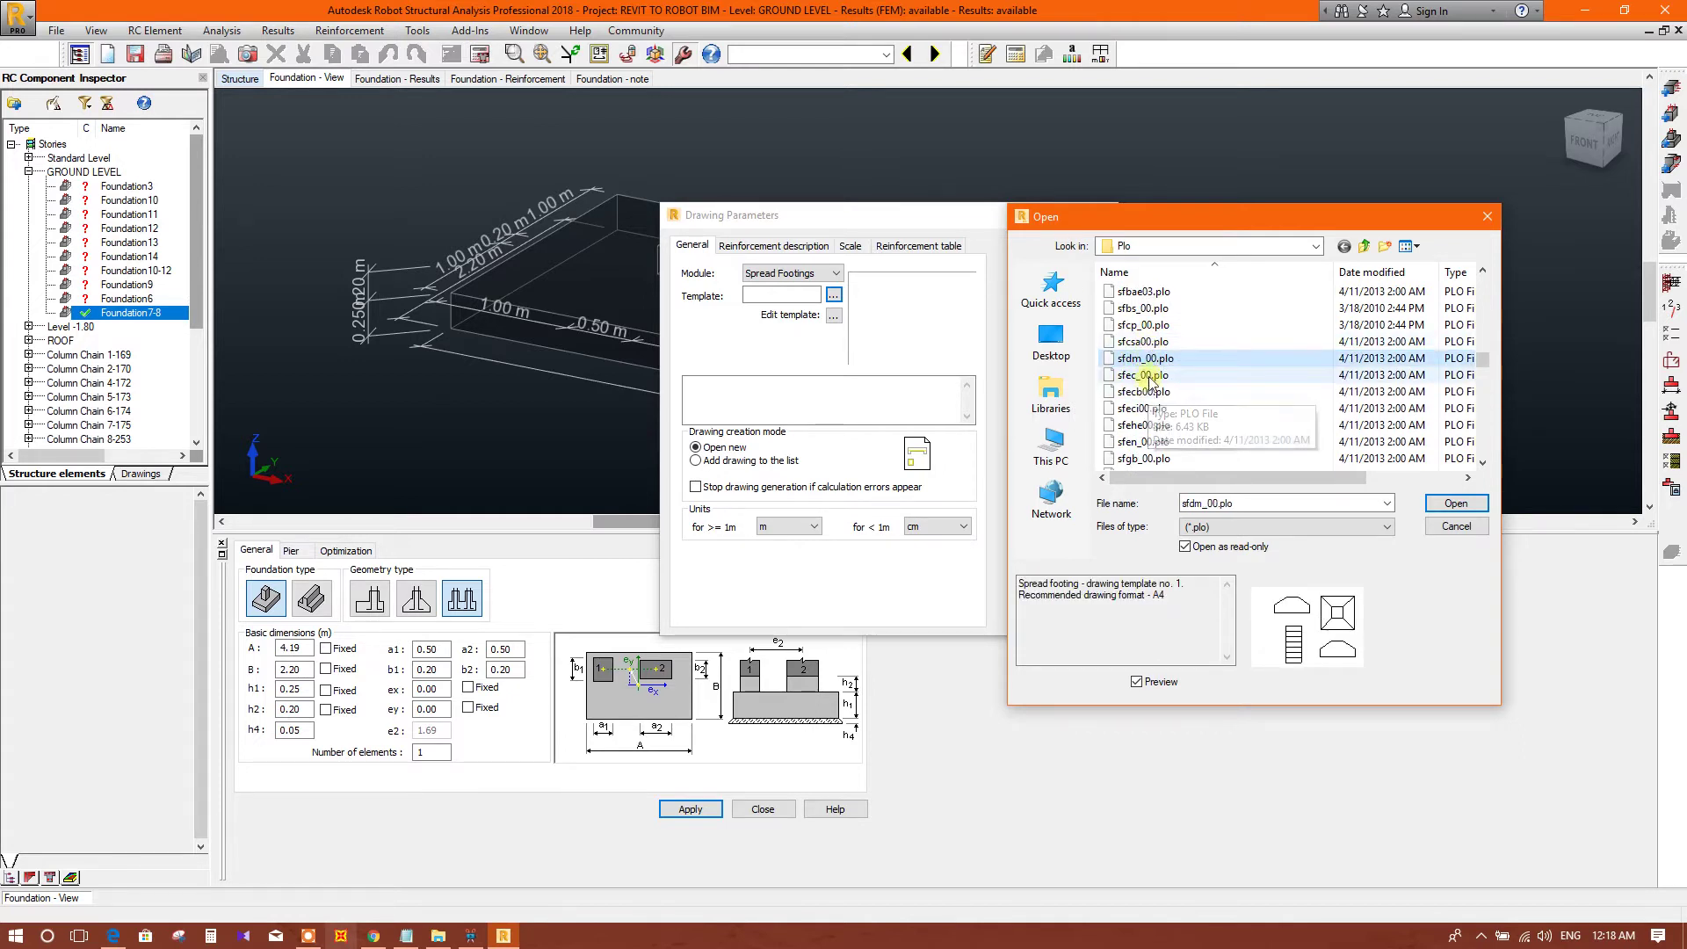
pyautogui.click(1191, 410)
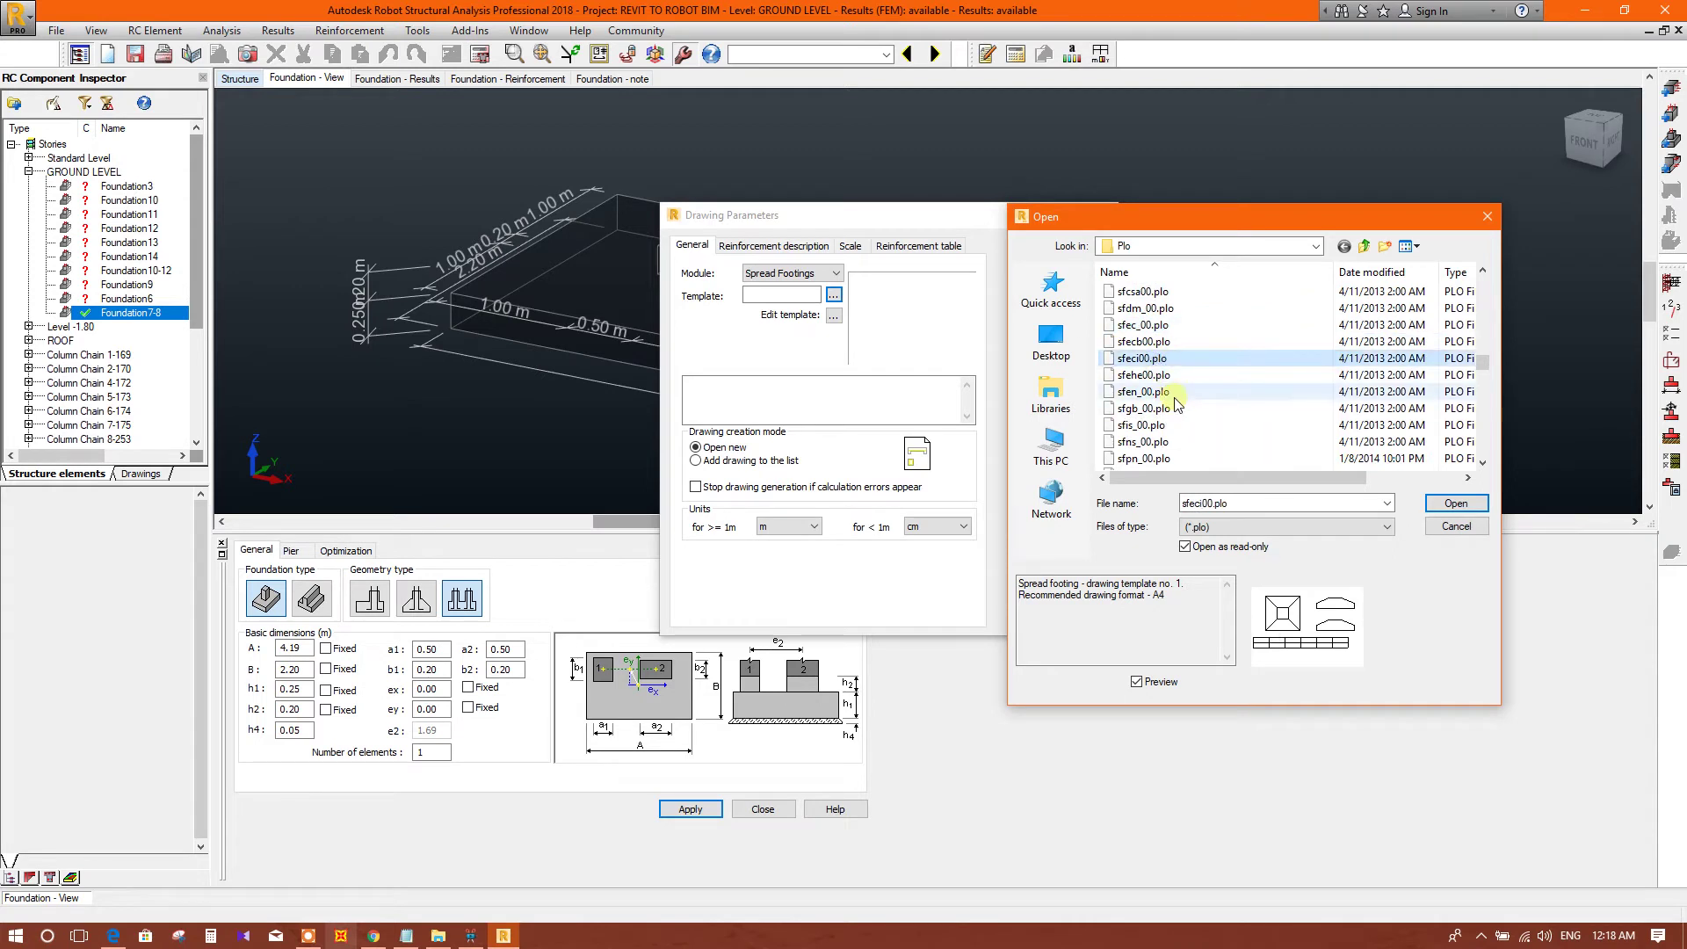
pyautogui.scroll(1, 1195, 413)
pyautogui.click(1158, 342)
pyautogui.scroll(1, 1160, 334)
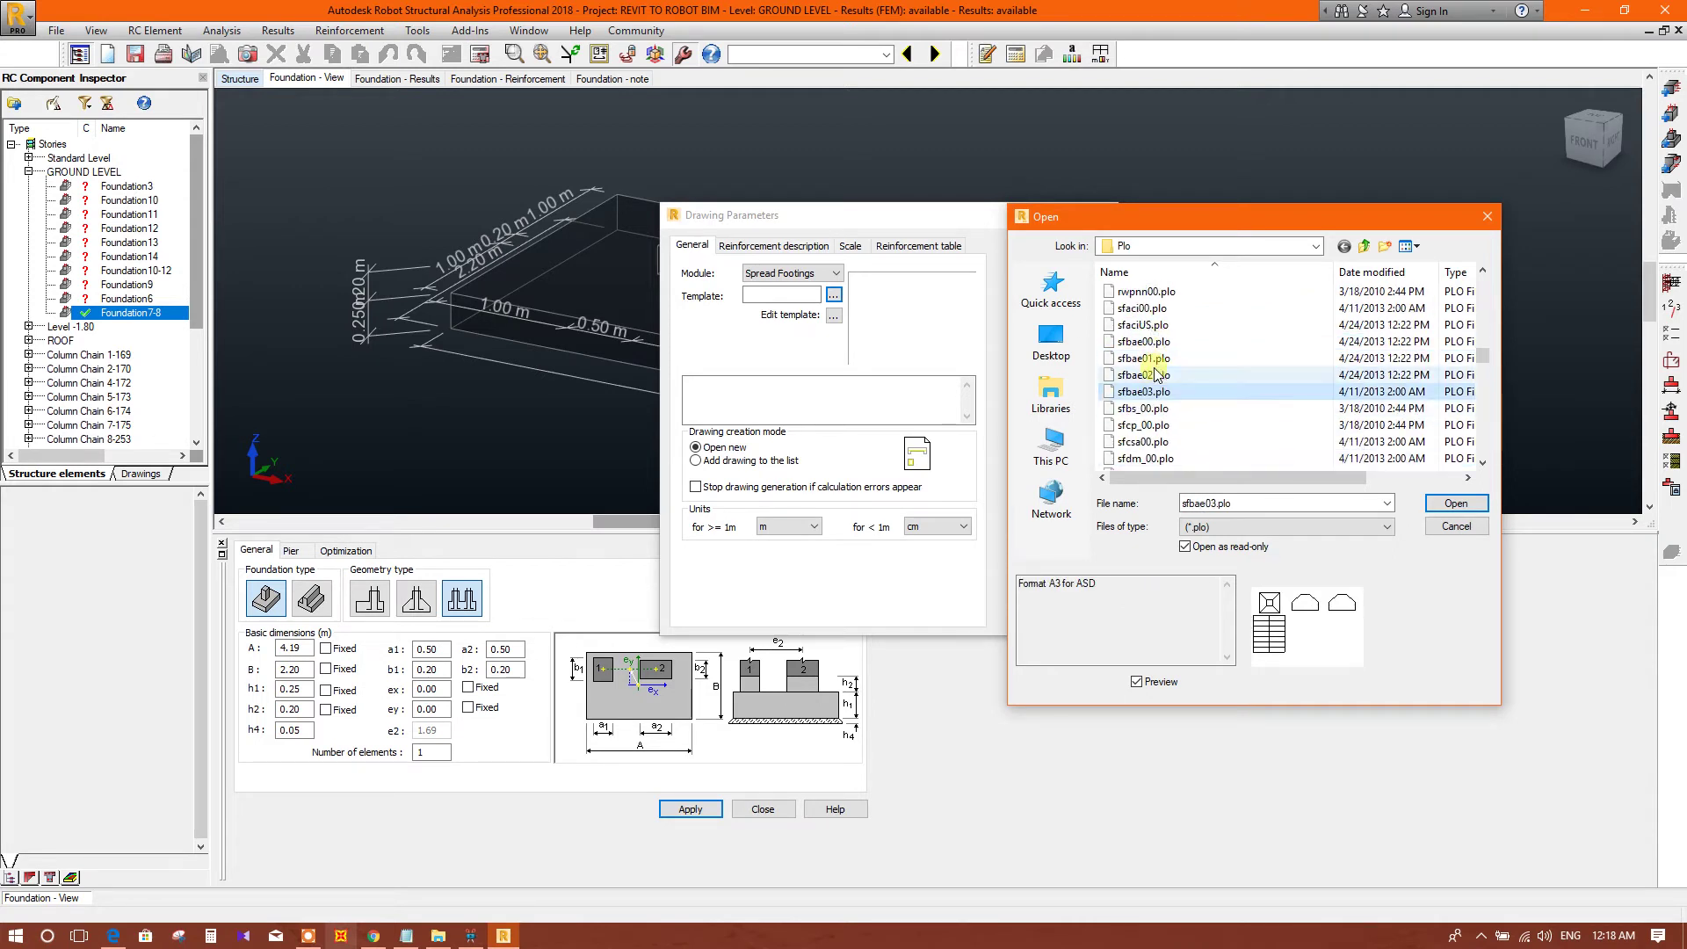
pyautogui.click(1160, 326)
pyautogui.click(1151, 342)
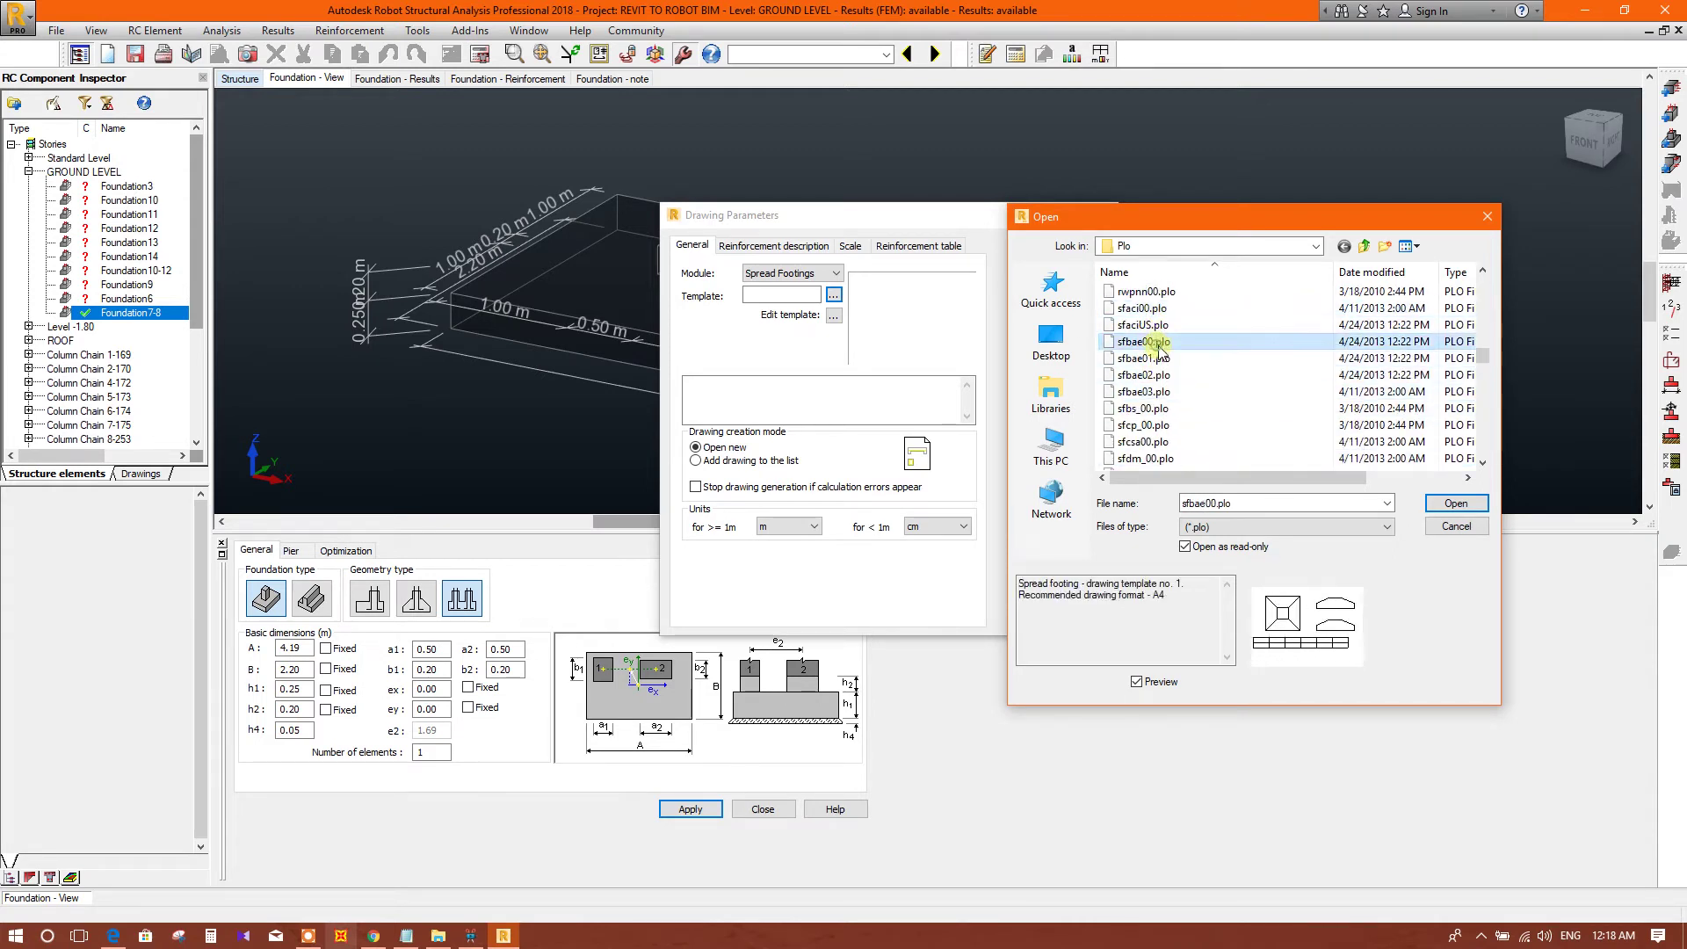
# Load sfbs_00.plo as the spread footing drawing template
pyautogui.click(1156, 408)
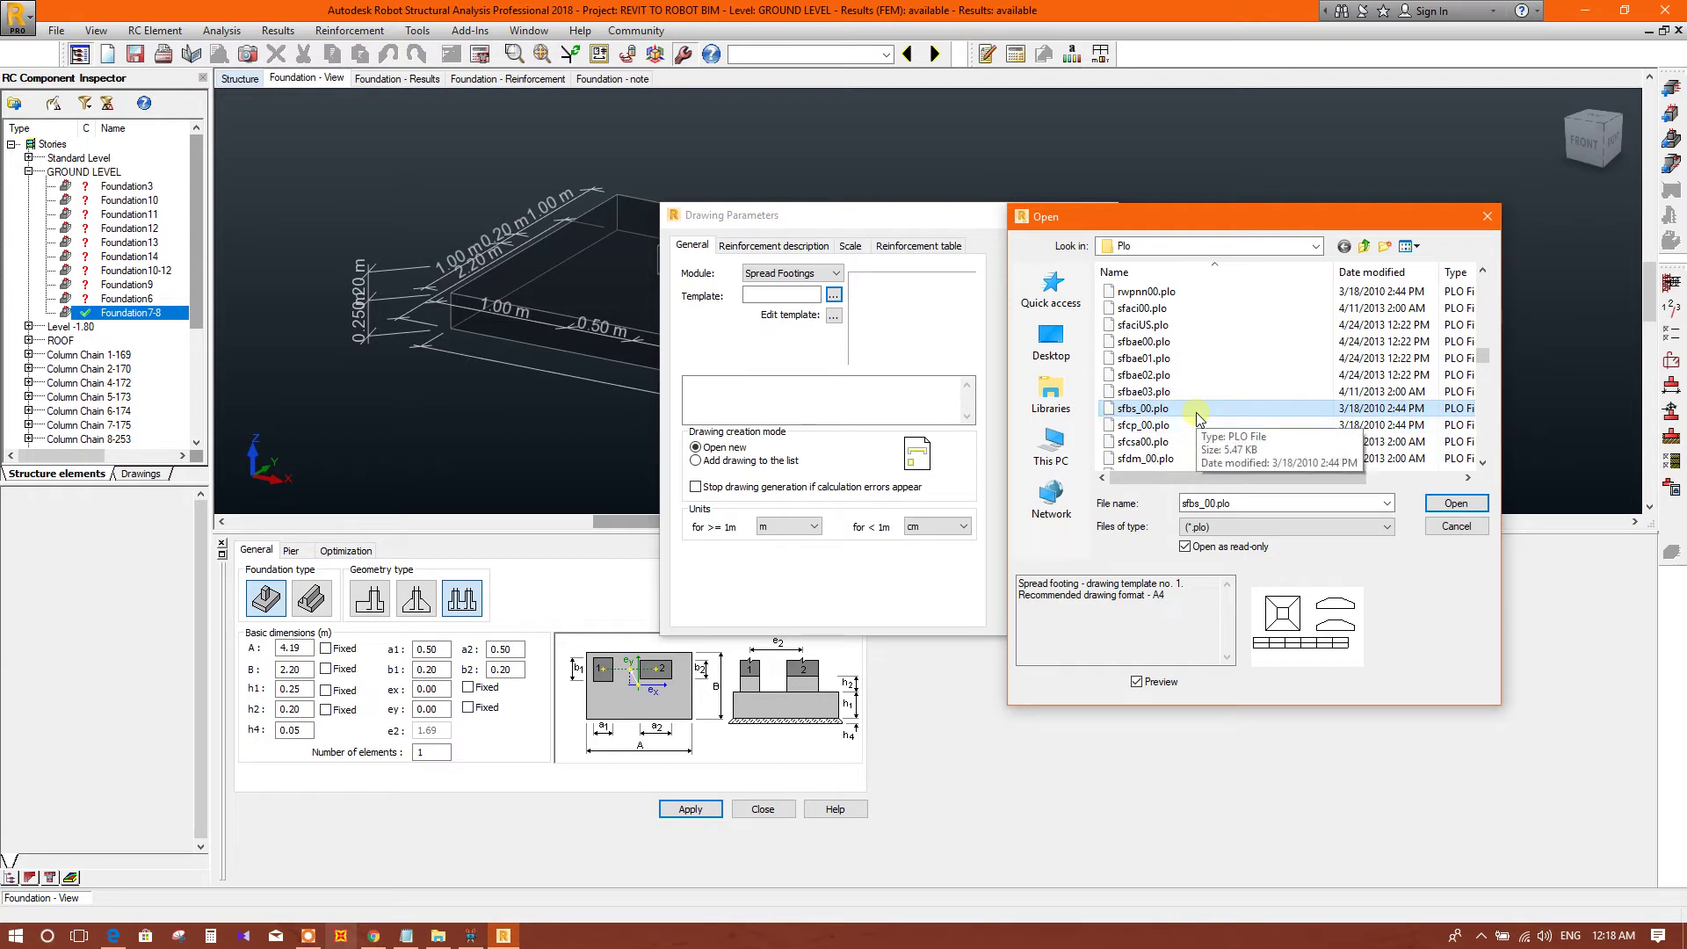
pyautogui.click(1197, 415)
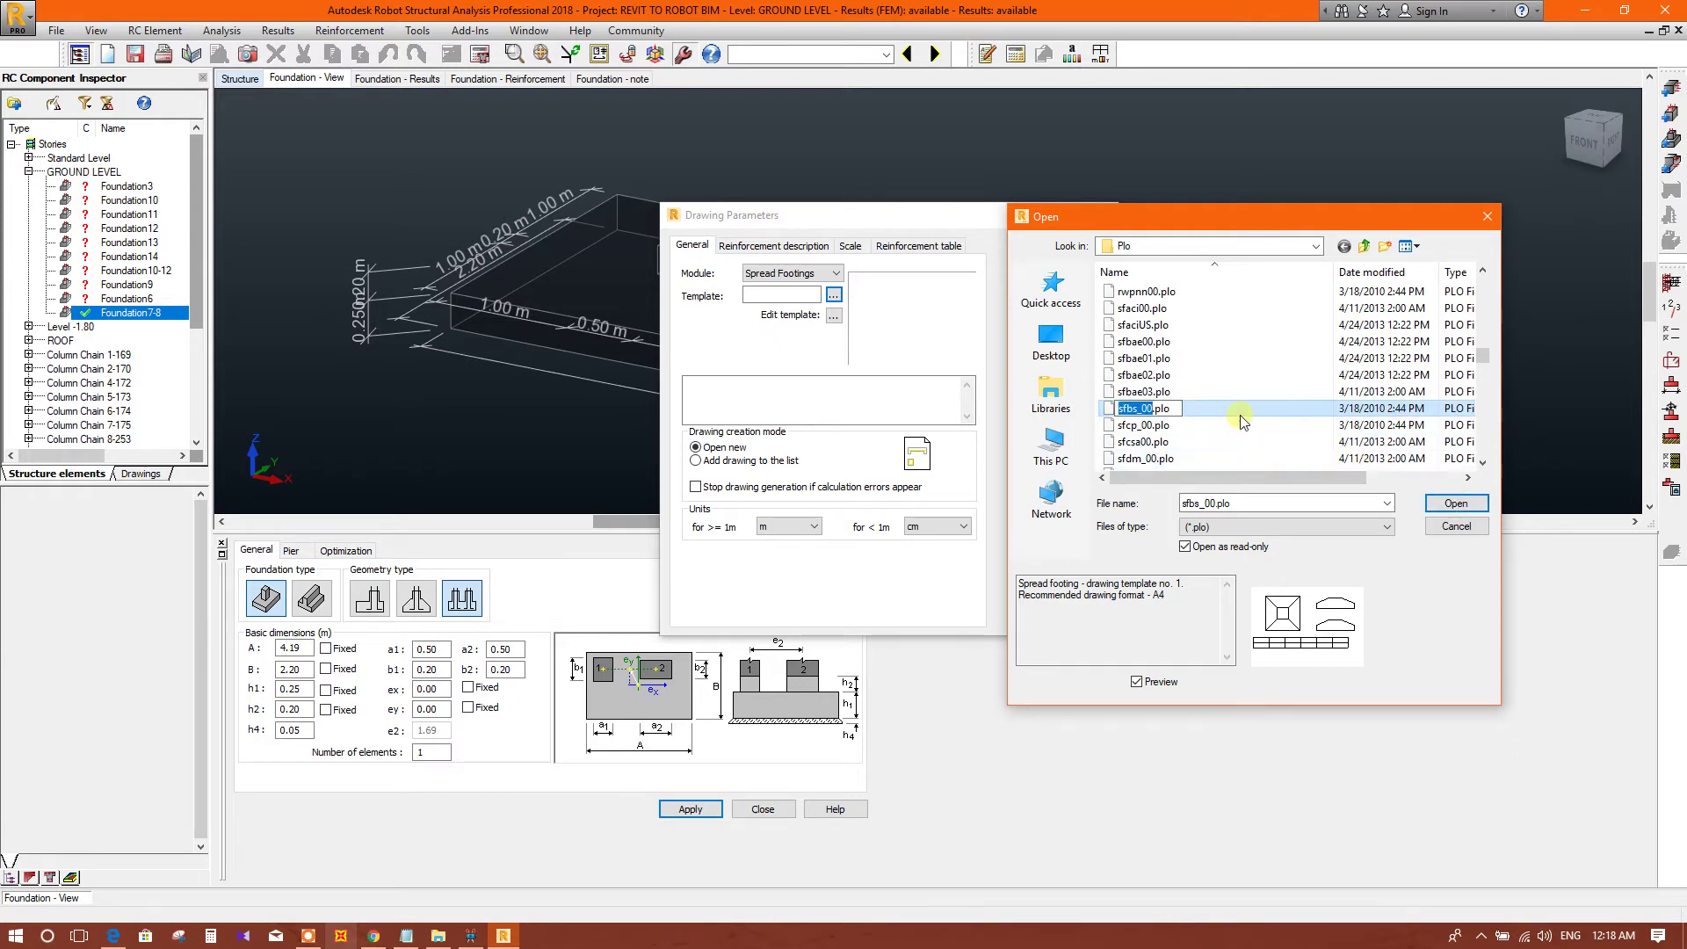
pyautogui.click(1457, 503)
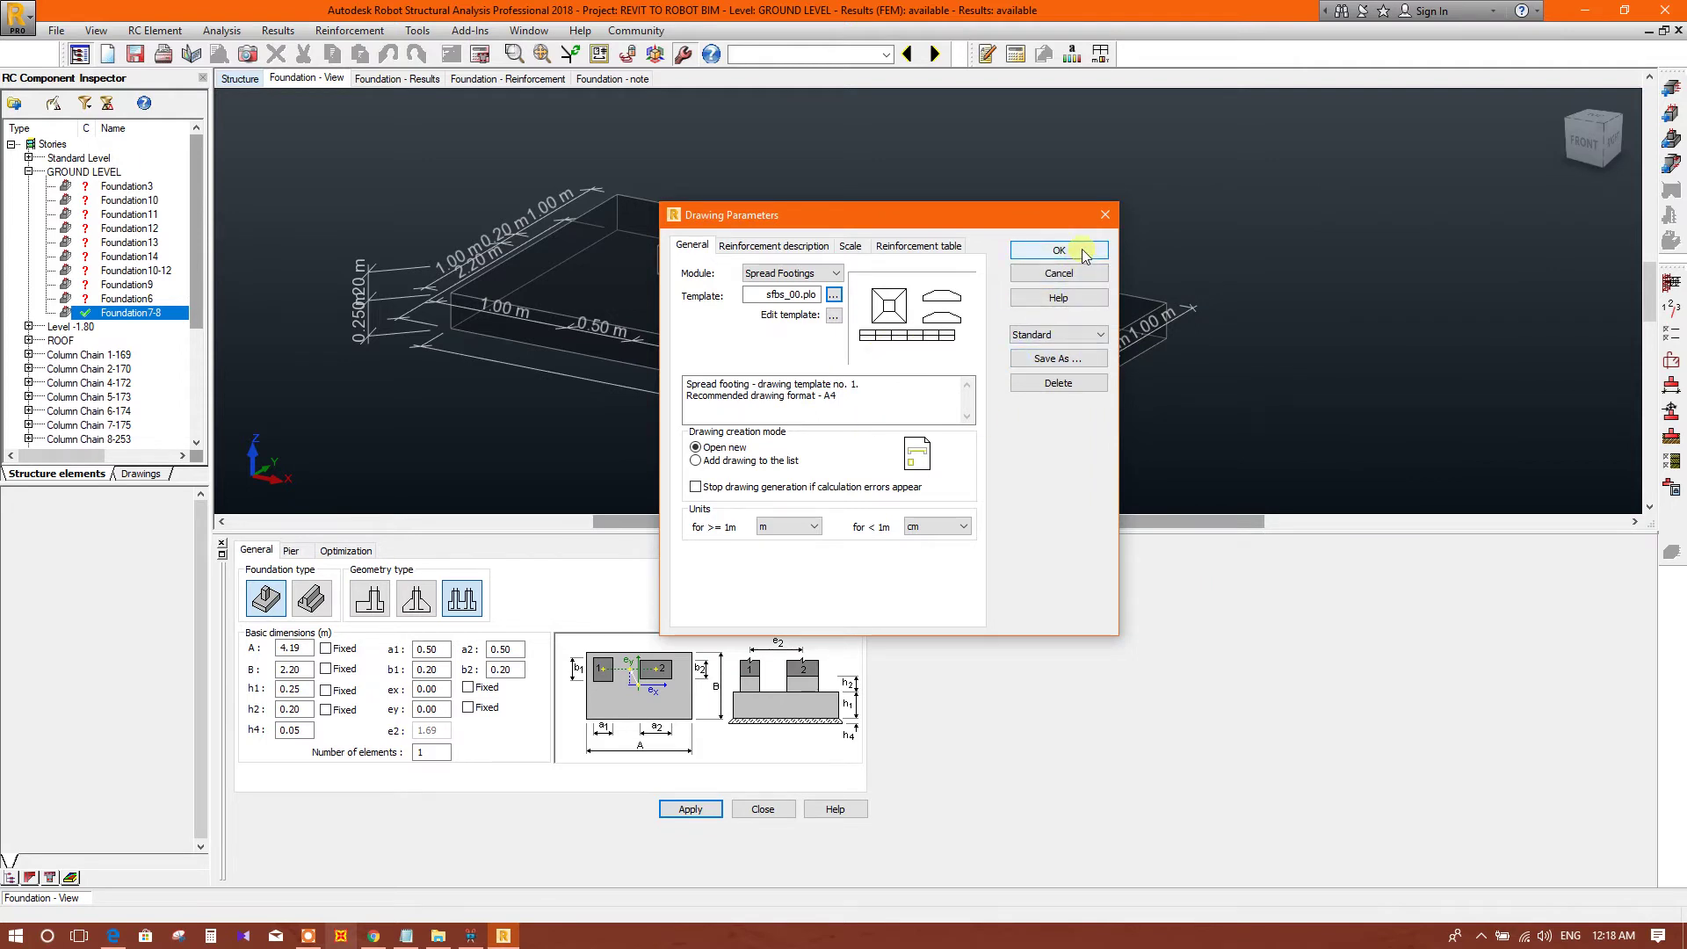
# Save the drawing parameters as a new set named BS and accept them
pyautogui.click(1079, 358)
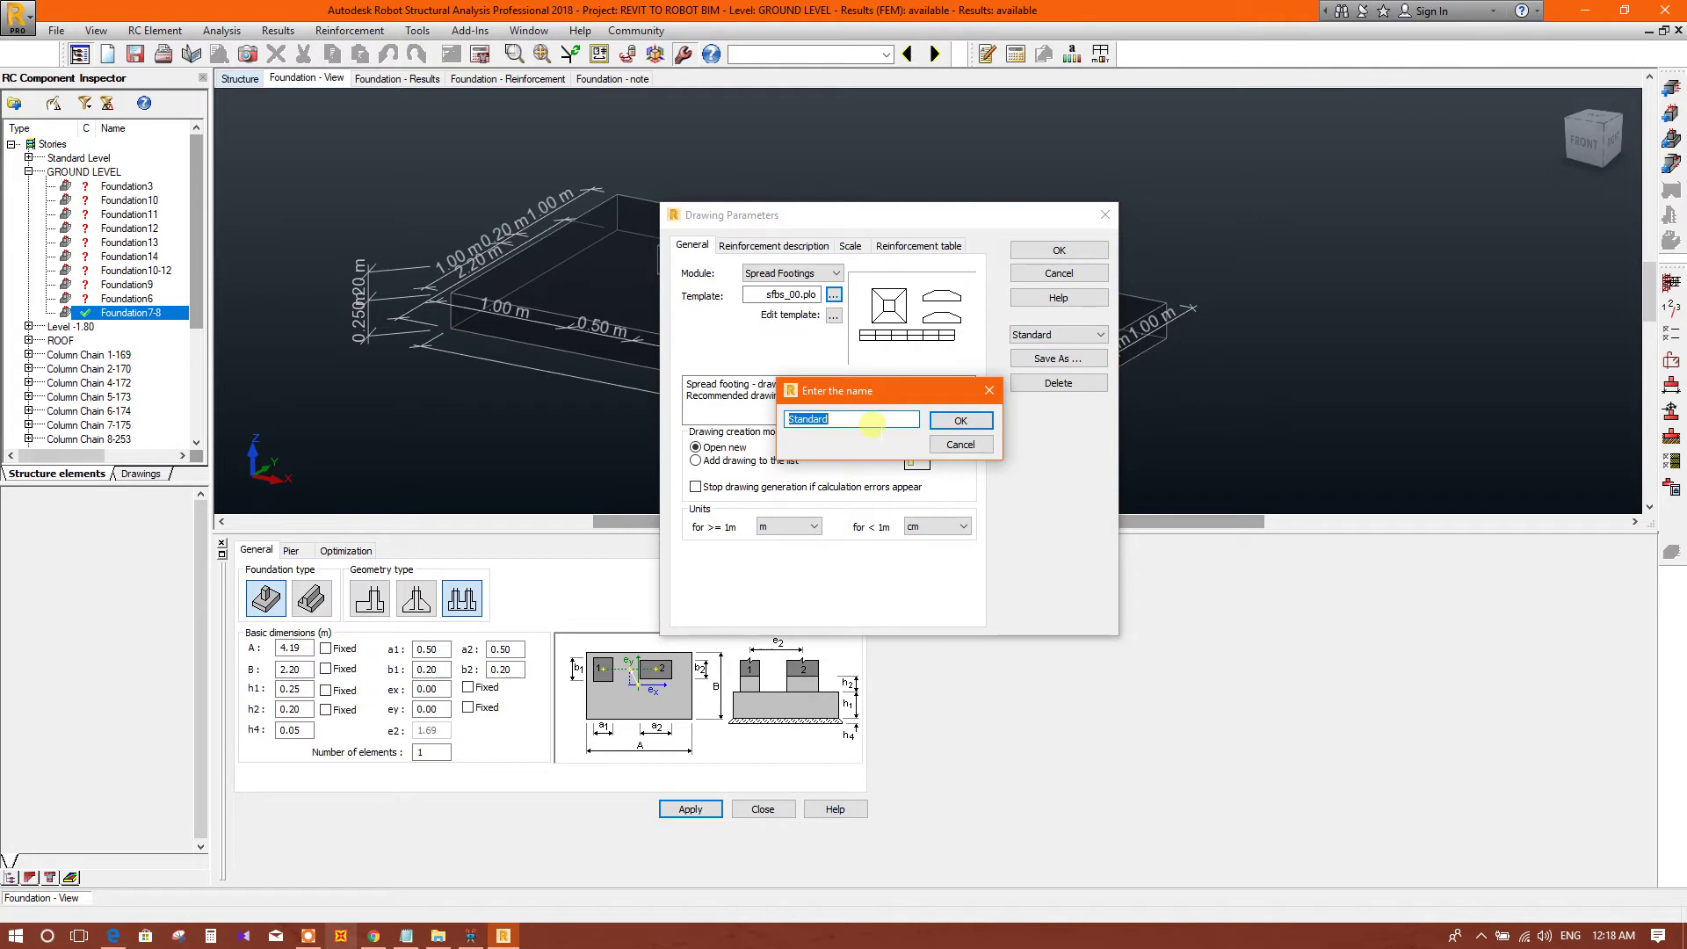
pyautogui.click(961, 420)
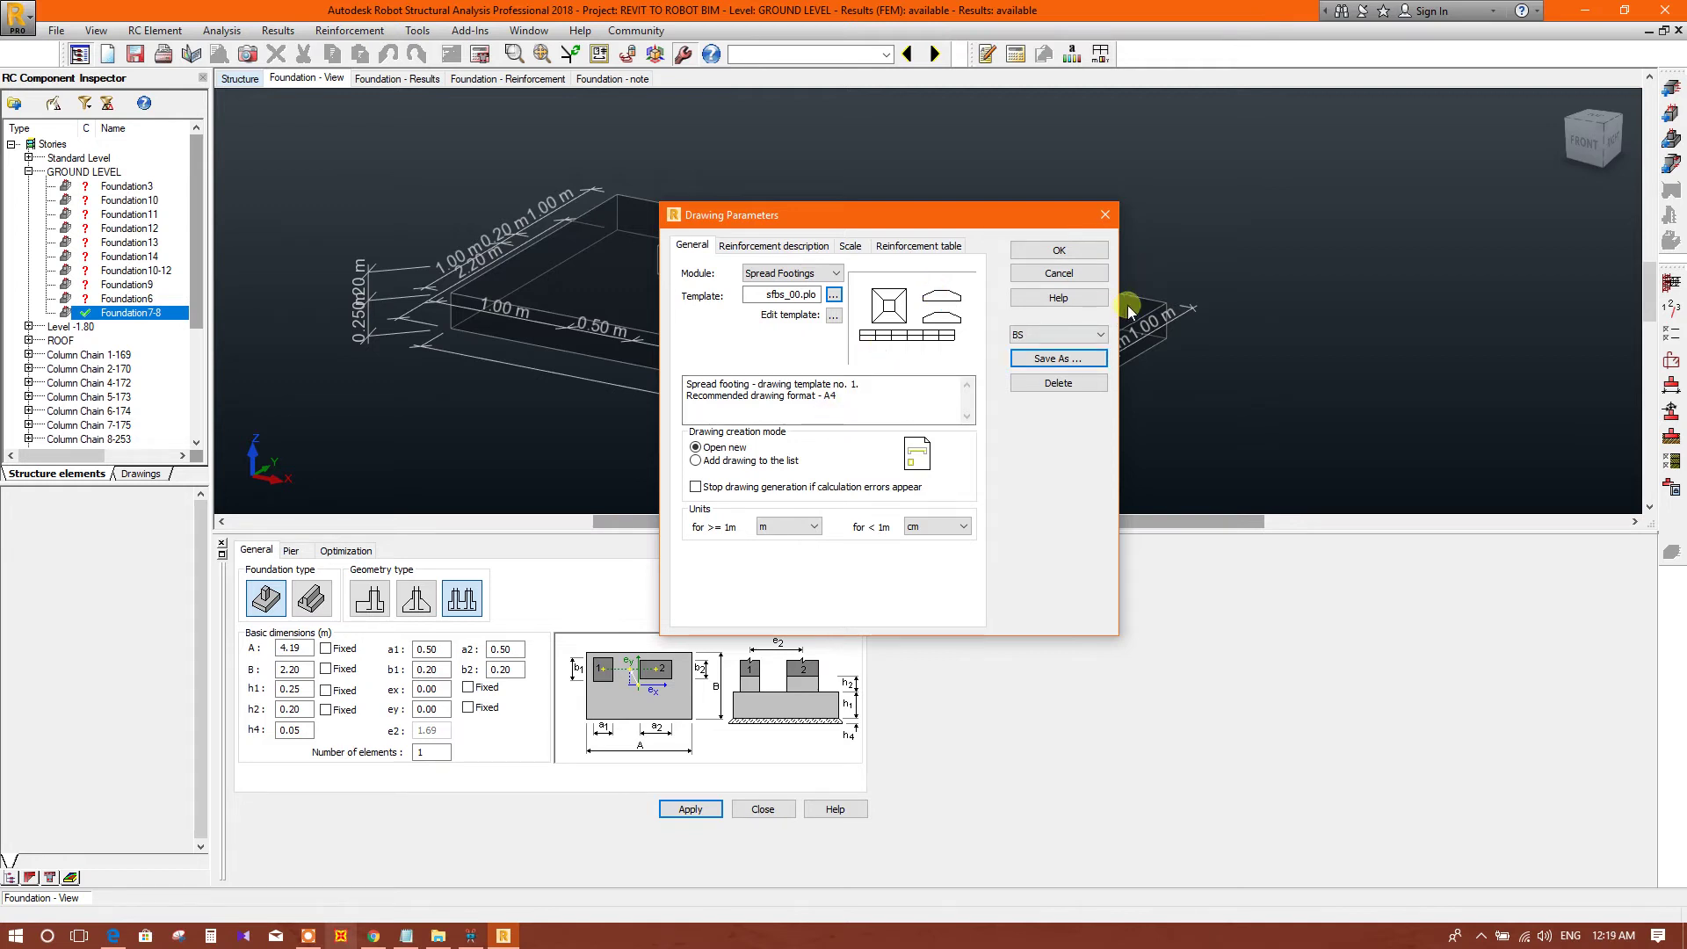
pyautogui.click(1079, 249)
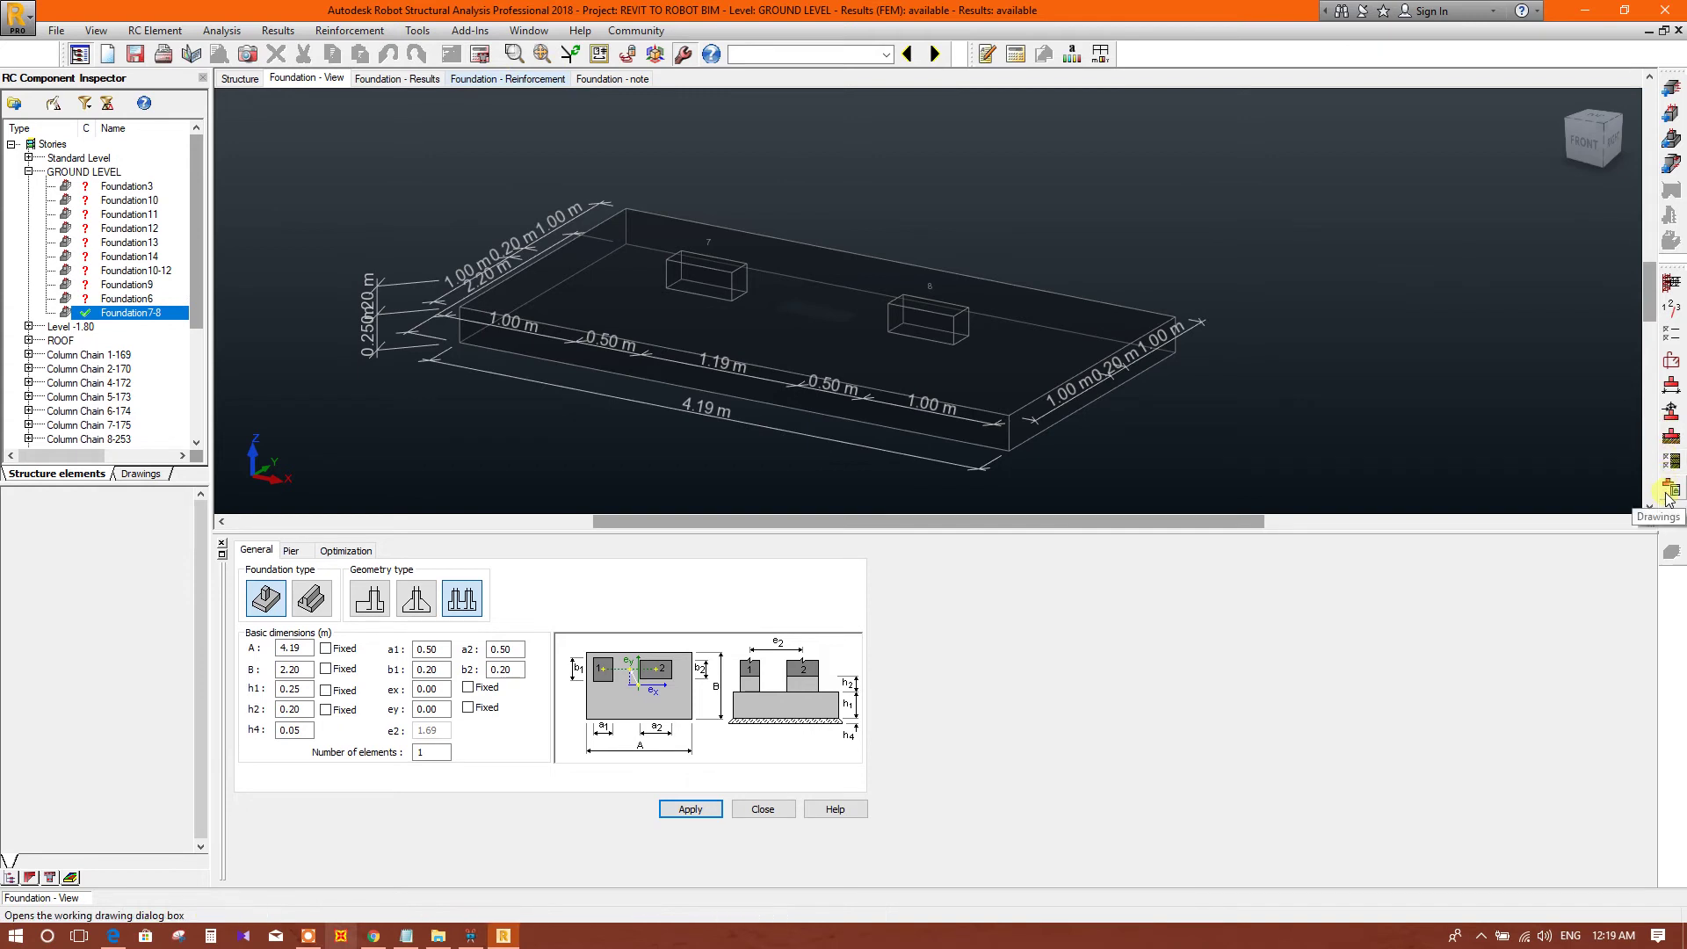
pyautogui.click(482, 56)
pyautogui.moveTo(825, 366); pyautogui.dragTo(890, 255)
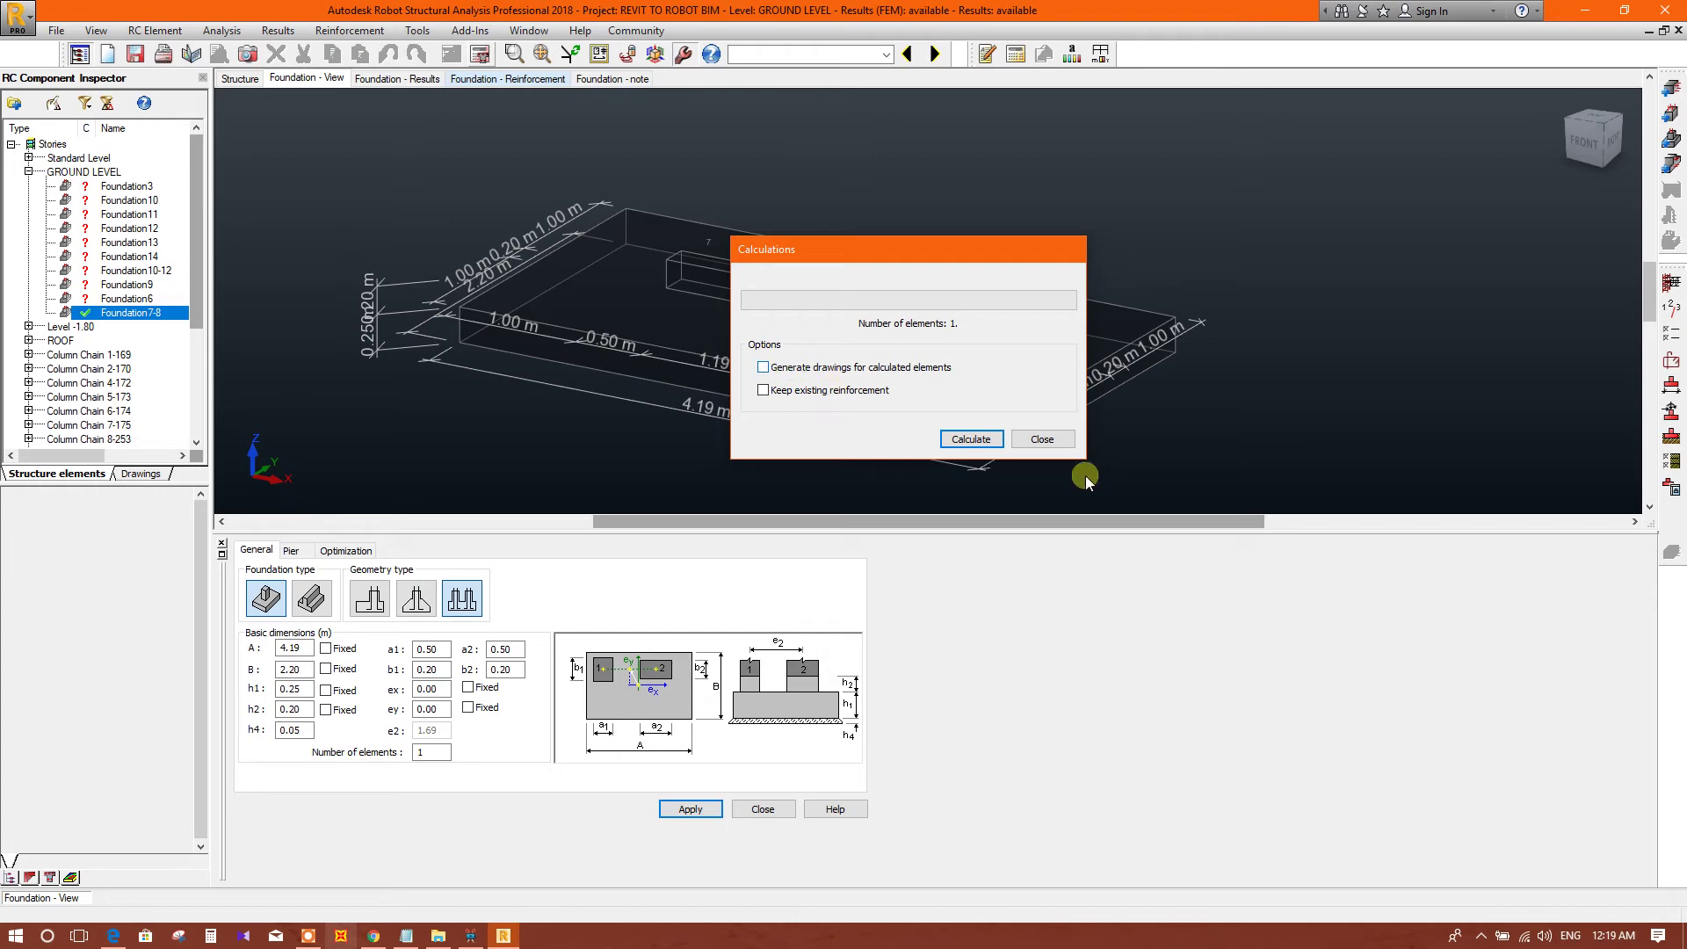
pyautogui.click(1042, 438)
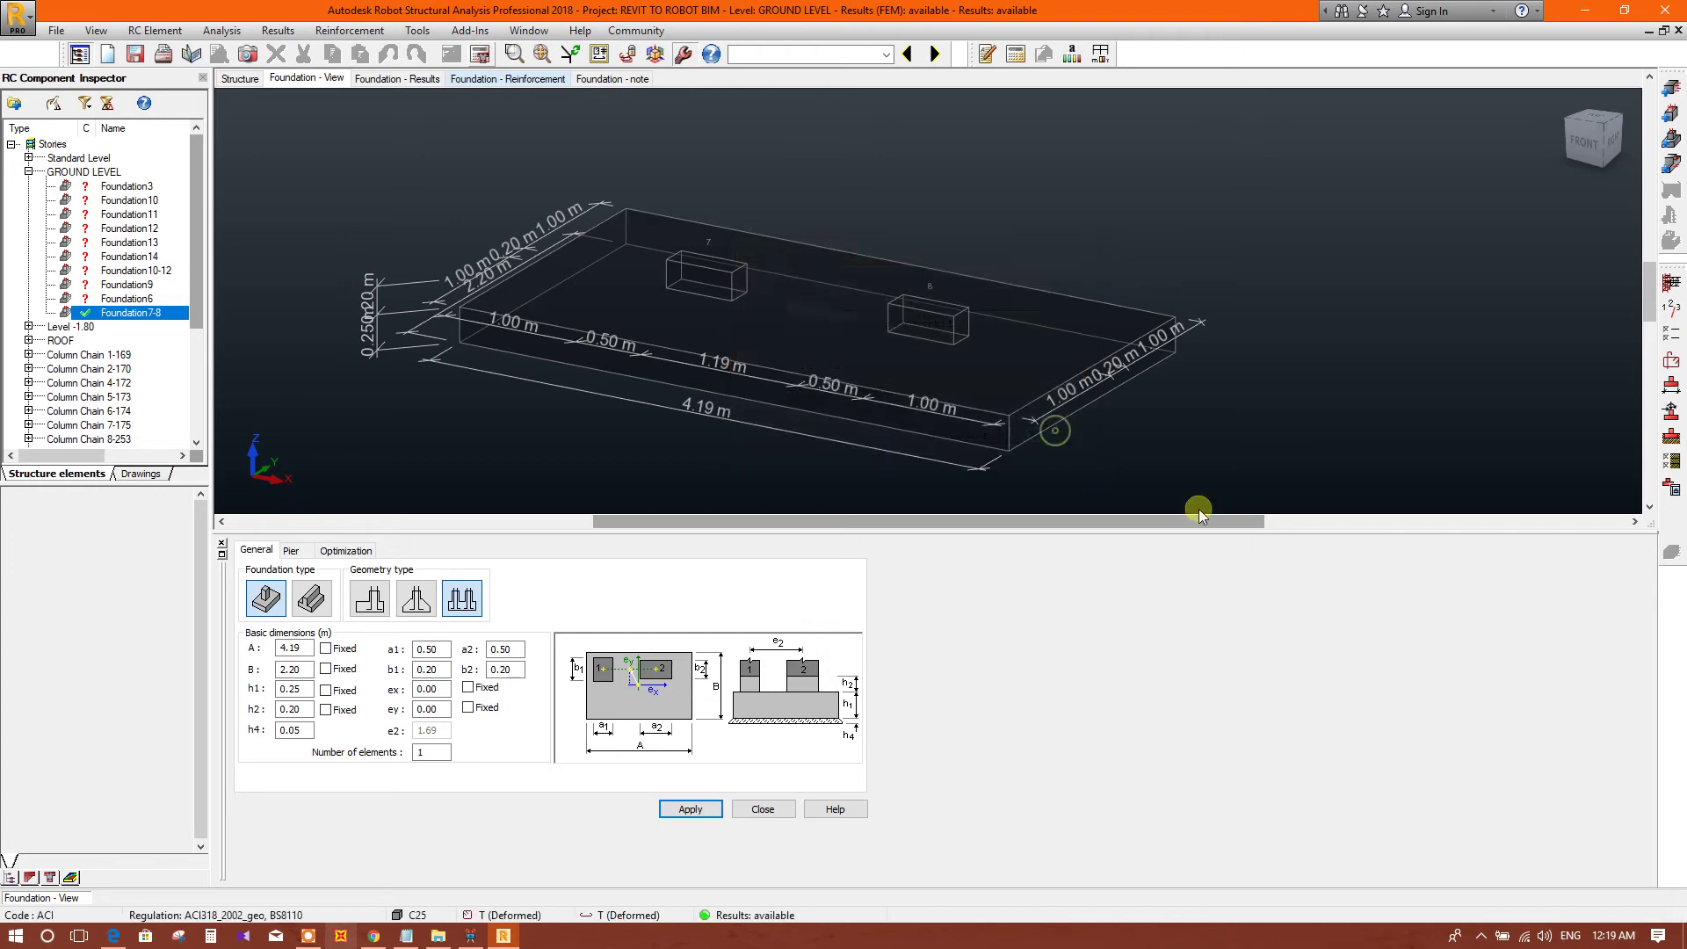
# Display the working drawing of Foundation7-8 and return to the foundation view
pyautogui.click(1667, 488)
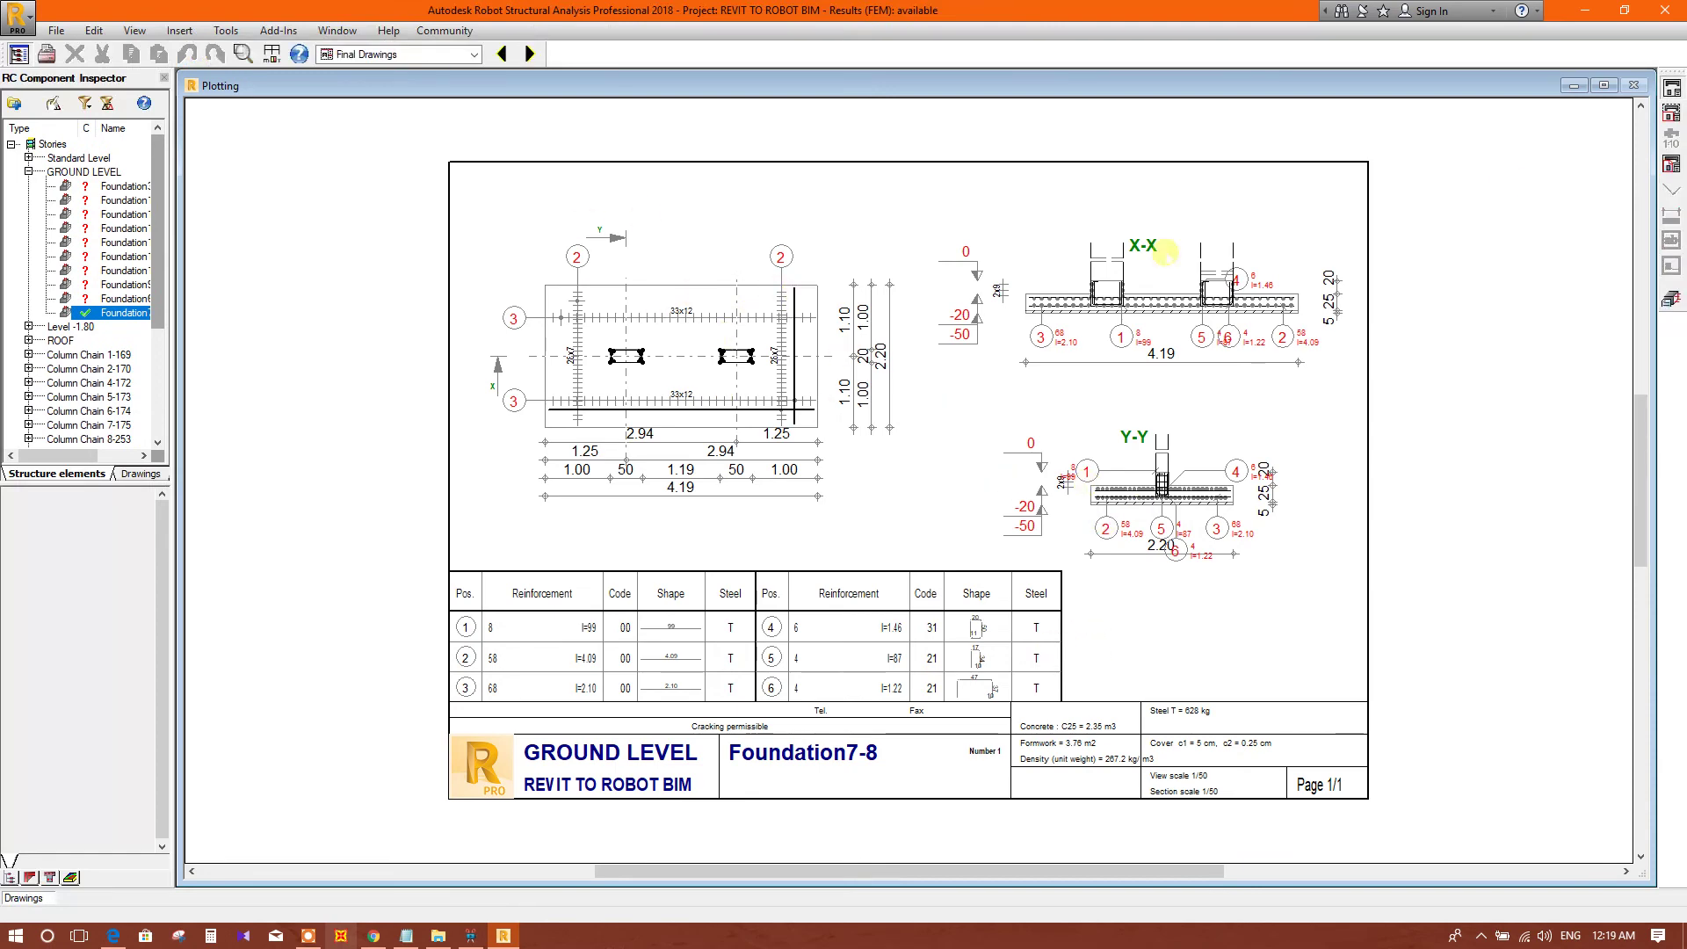
pyautogui.click(1669, 300)
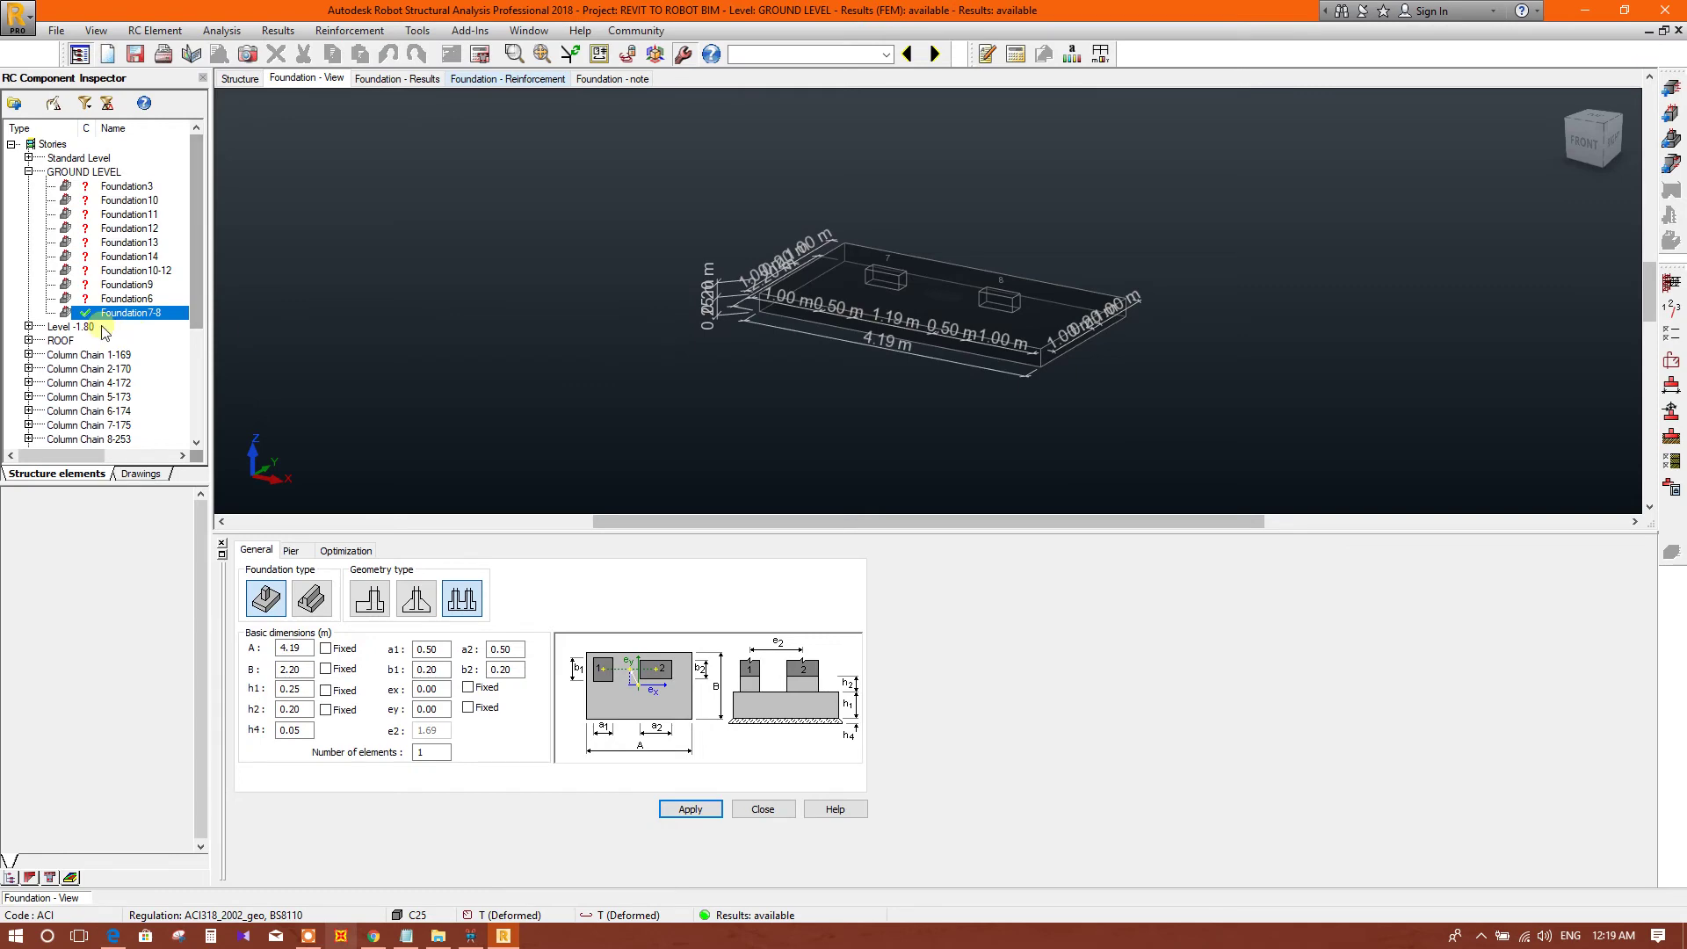
# Recalculate Foundation7-8 with drawings generated for calculated elements to produce its final reinforcement drawing
pyautogui.click(480, 55)
pyautogui.click(756, 484)
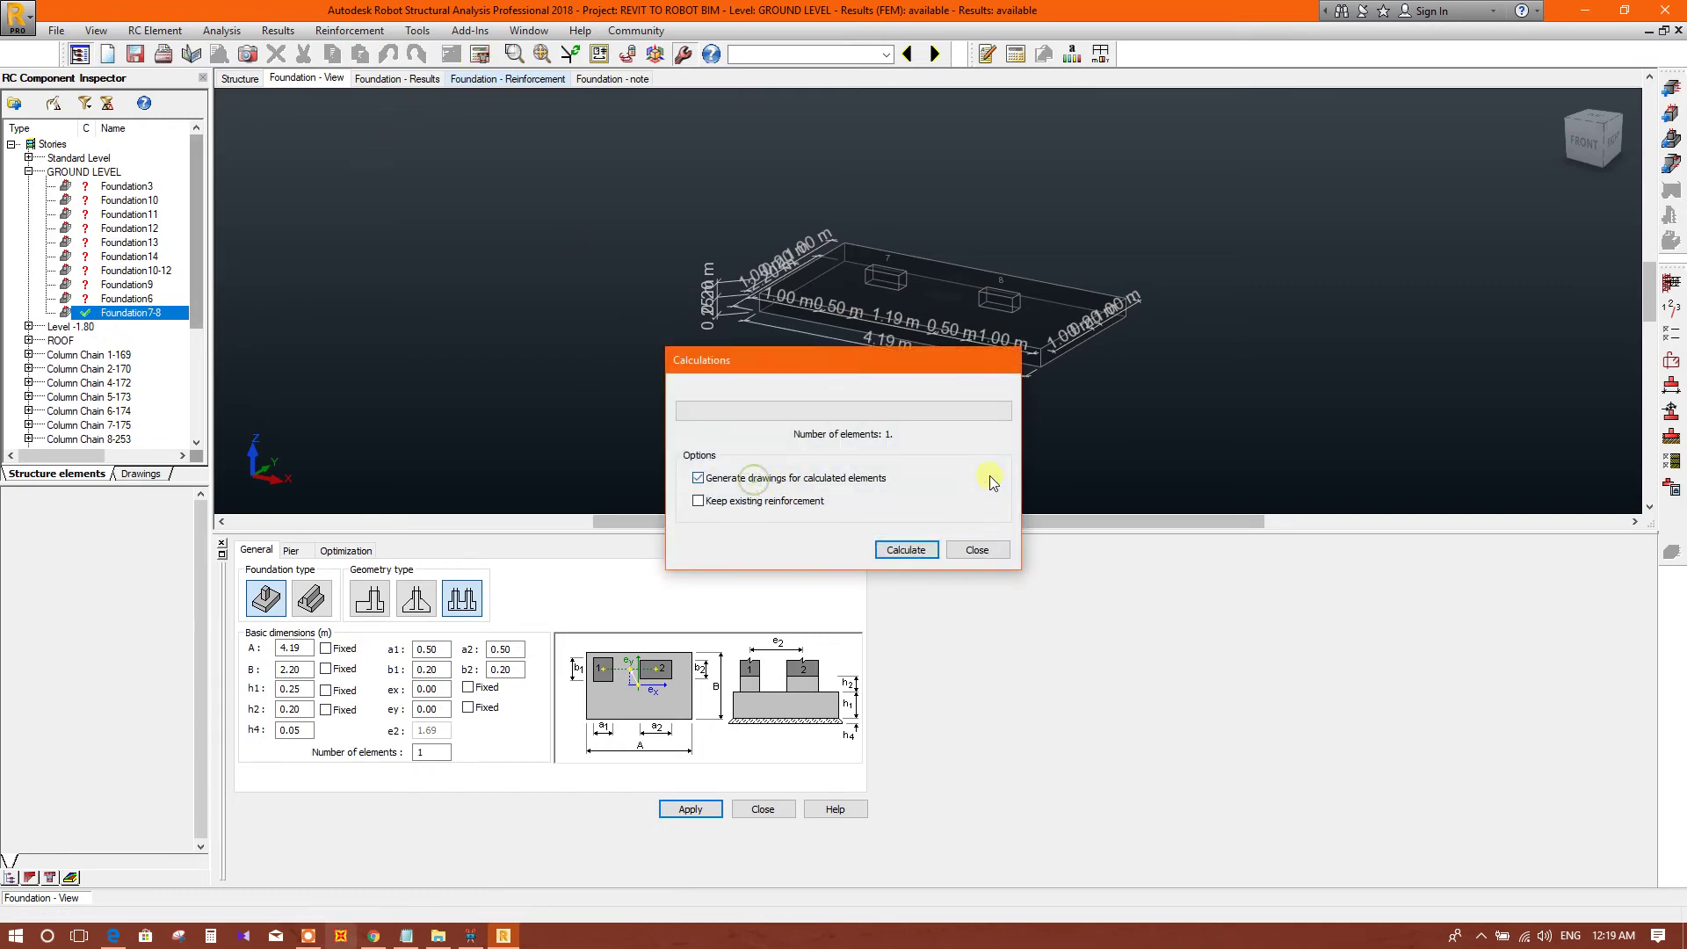
pyautogui.click(905, 550)
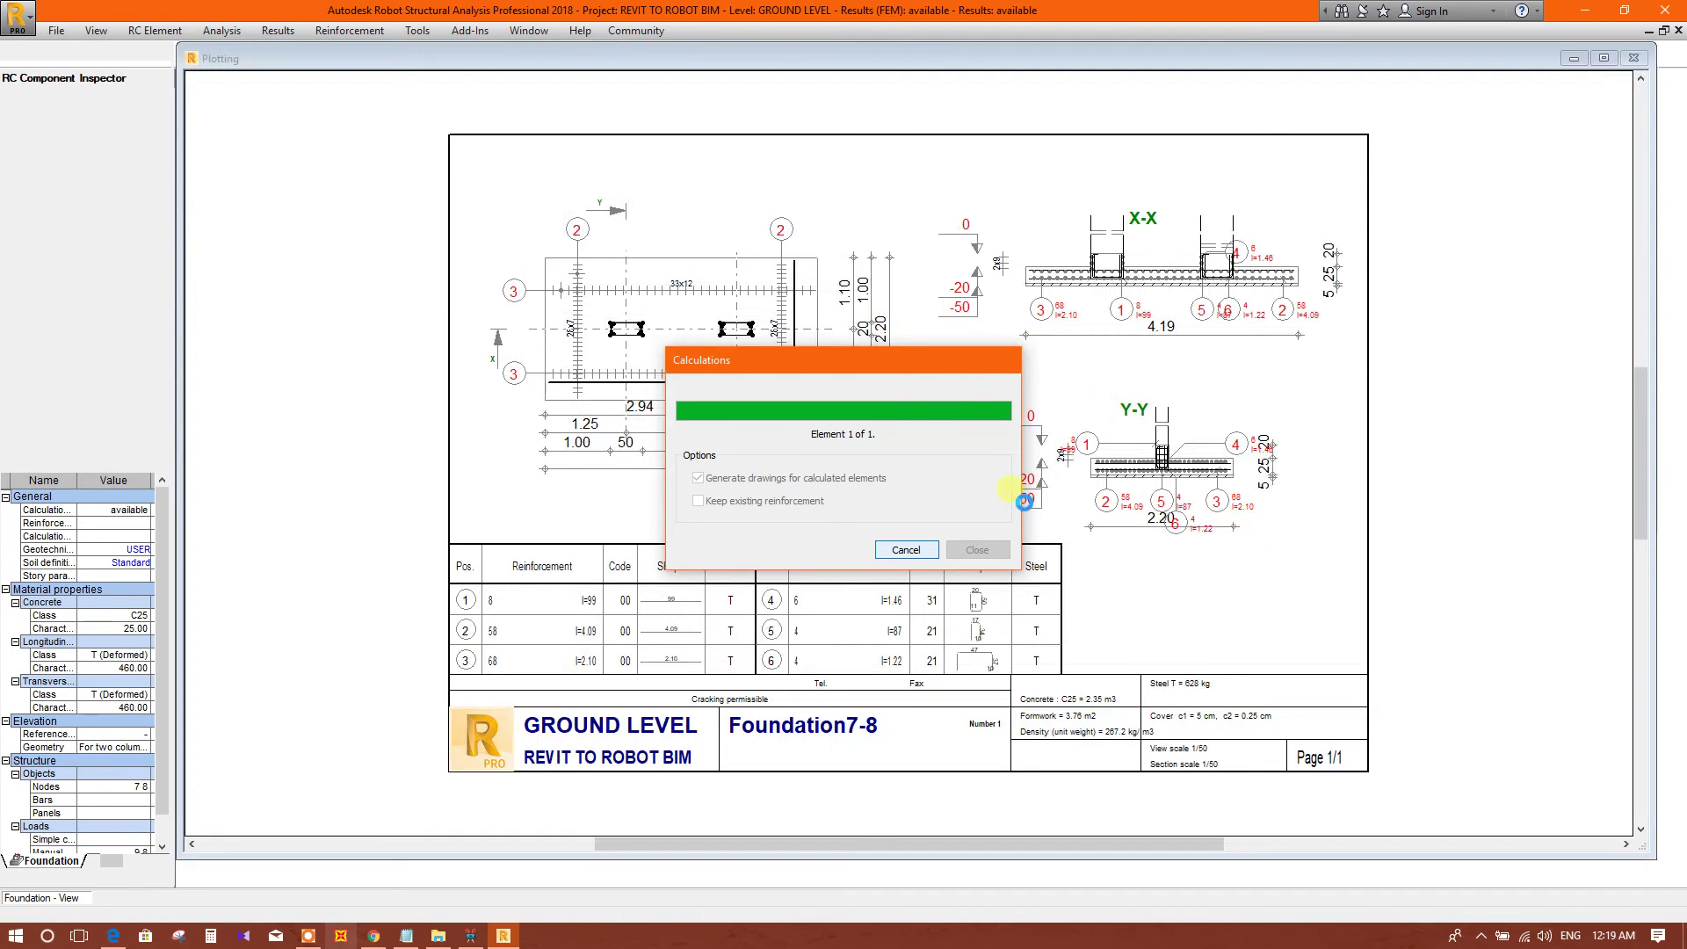
pyautogui.click(919, 552)
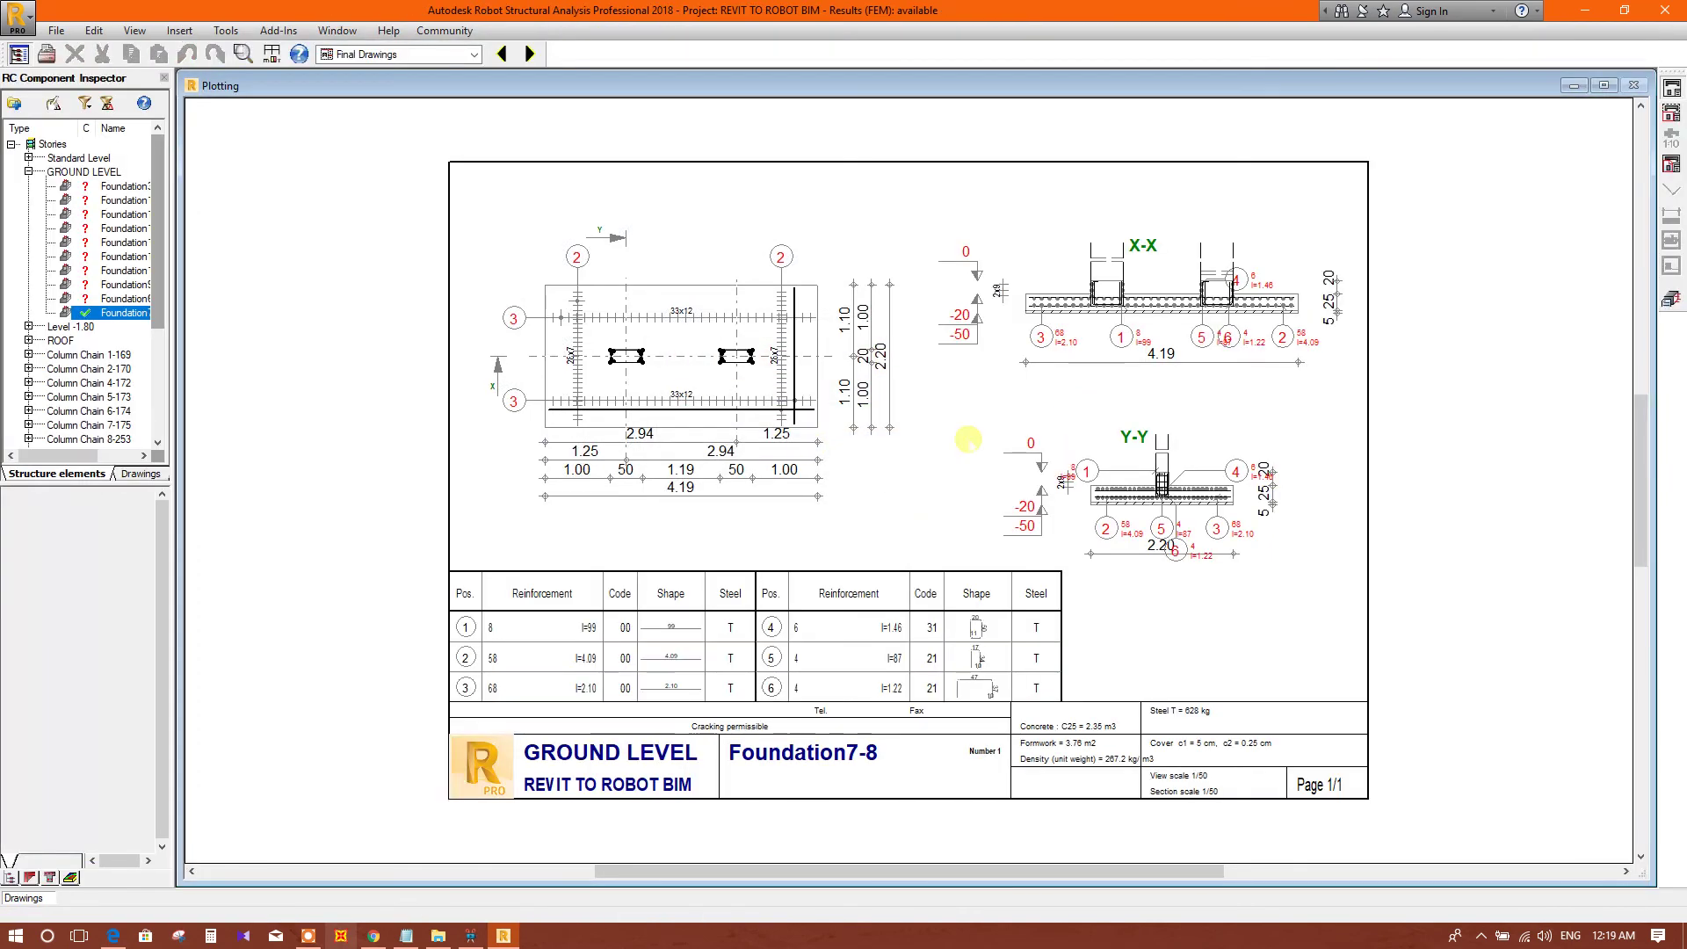